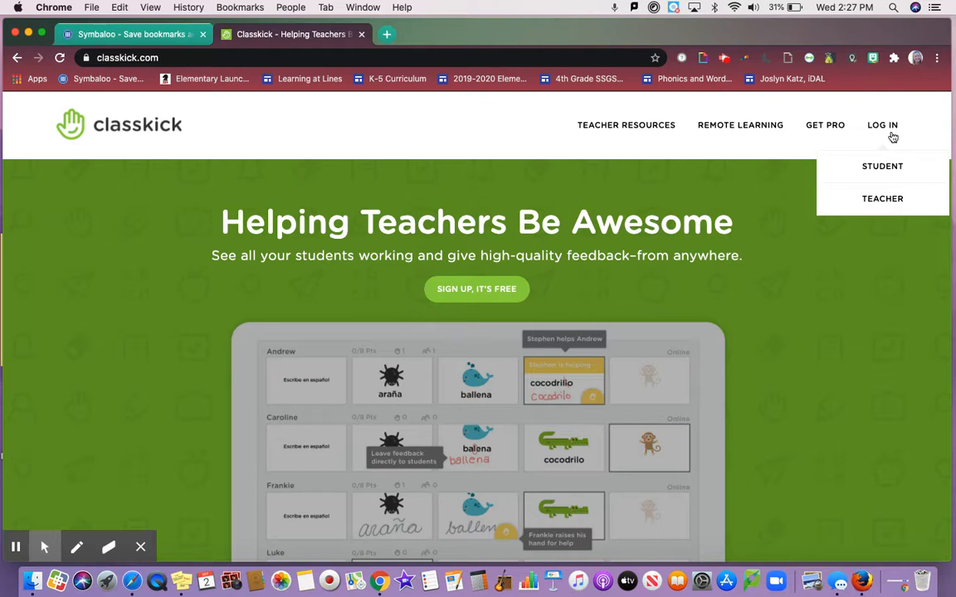
- Log in to the teacher account by continuing with Google
{"action": "left_click", "coordinate": [867, 200]}
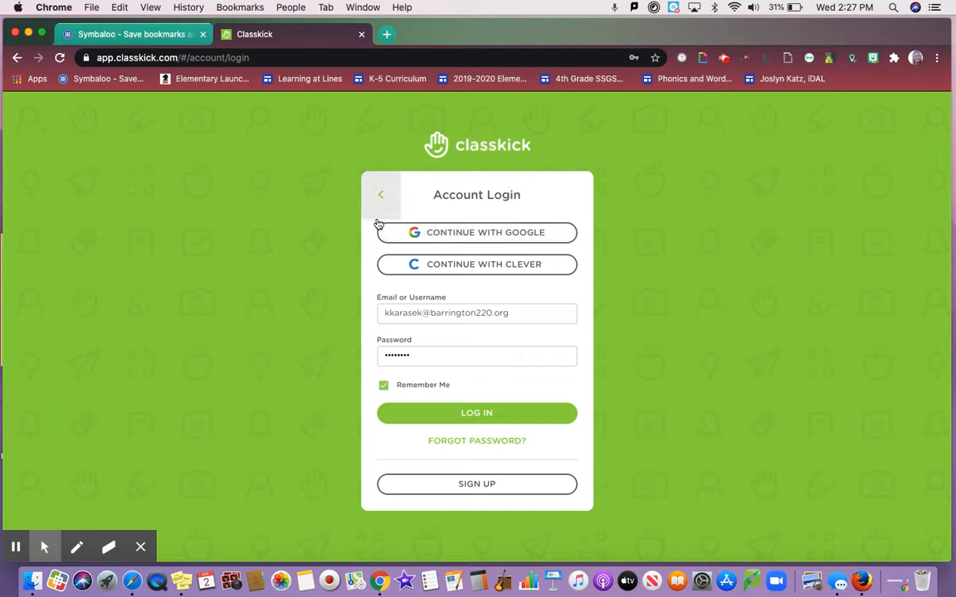
{"action": "left_click", "coordinate": [404, 232]}
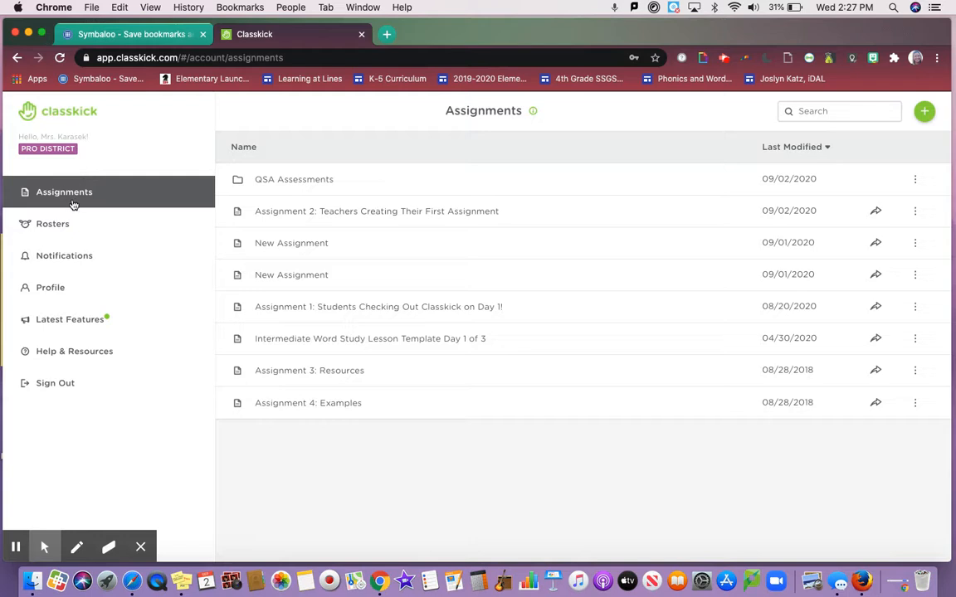
- Create a new roster in the roster list and look at its color setting
{"action": "left_click", "coordinate": [65, 234]}
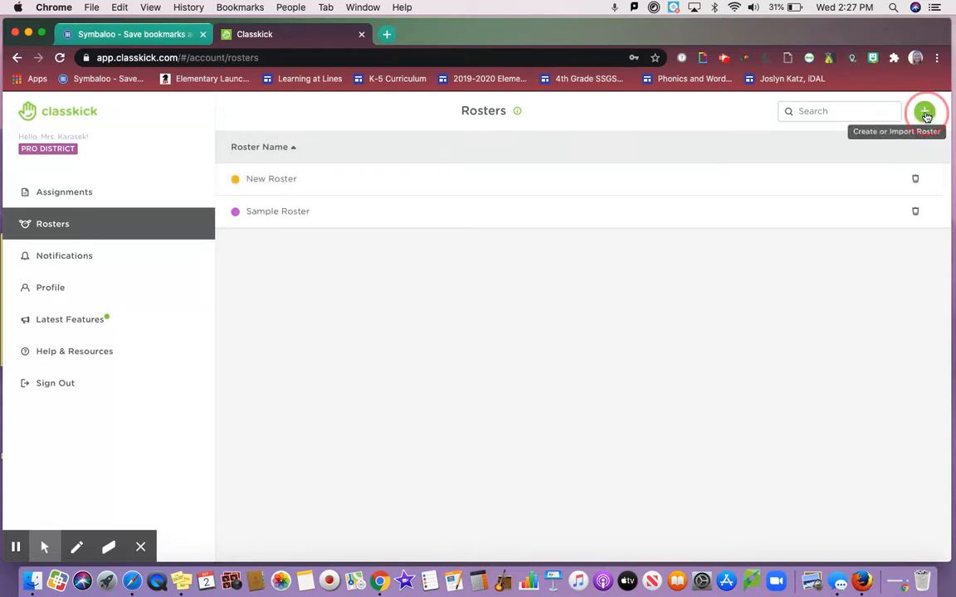
{"action": "left_click", "coordinate": [926, 115]}
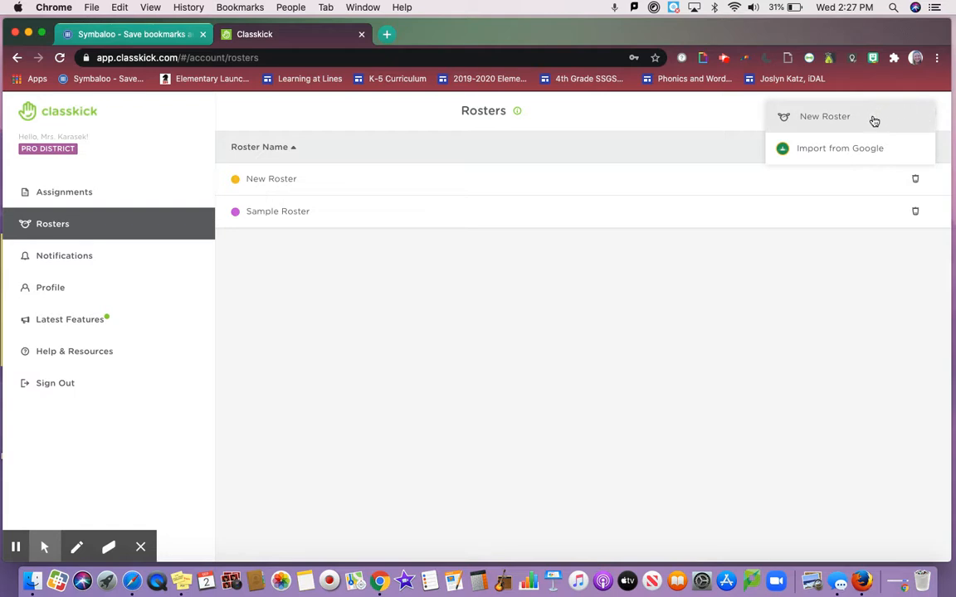
{"action": "left_click", "coordinate": [873, 121]}
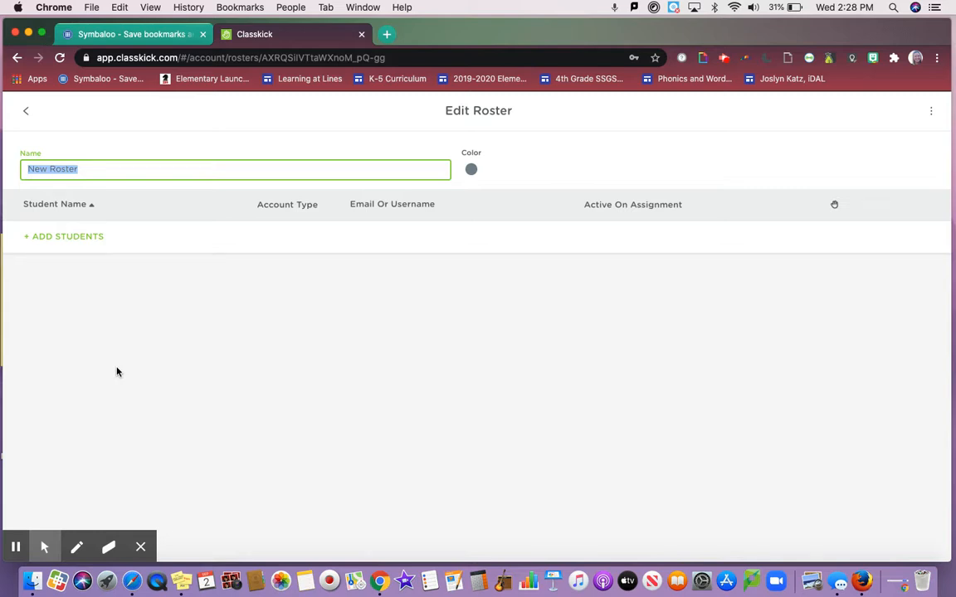
{"action": "left_click", "coordinate": [471, 170]}
{"action": "left_click", "coordinate": [472, 171]}
- Look at the form for adding Basic students to the new roster, and return to the student type choice
{"action": "left_click", "coordinate": [71, 236]}
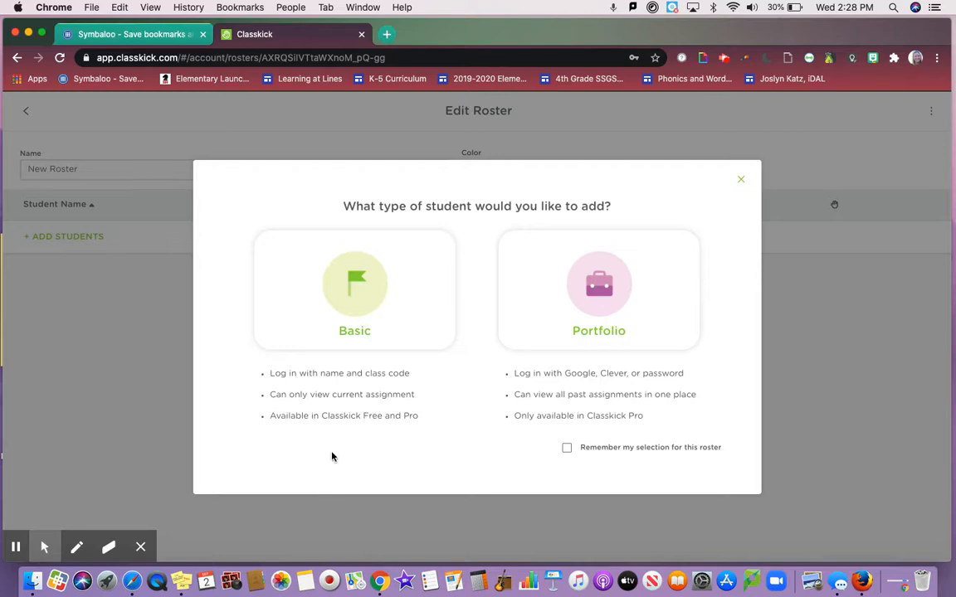
{"action": "left_click", "coordinate": [317, 287]}
{"action": "left_click", "coordinate": [323, 314]}
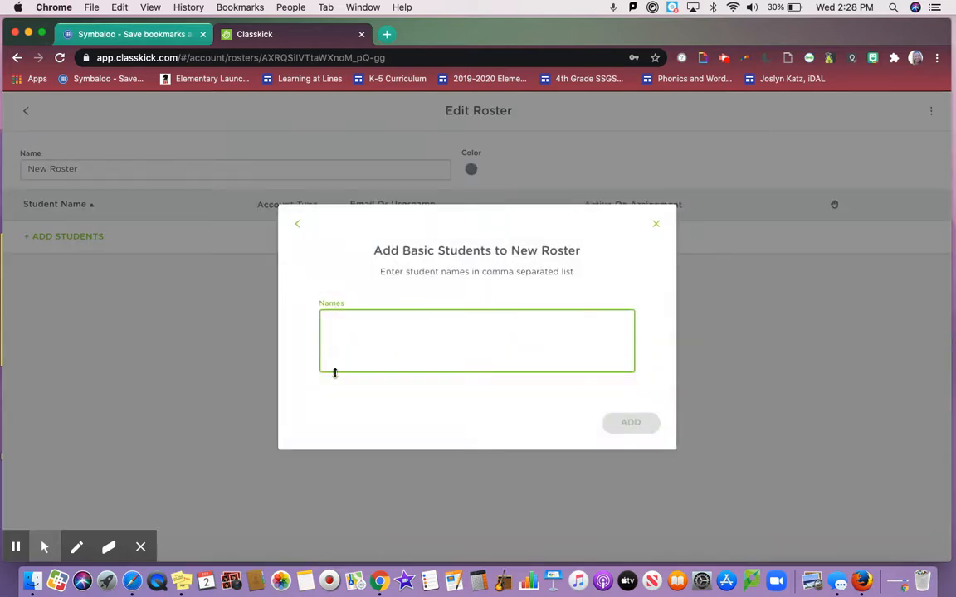
{"action": "left_click", "coordinate": [299, 227]}
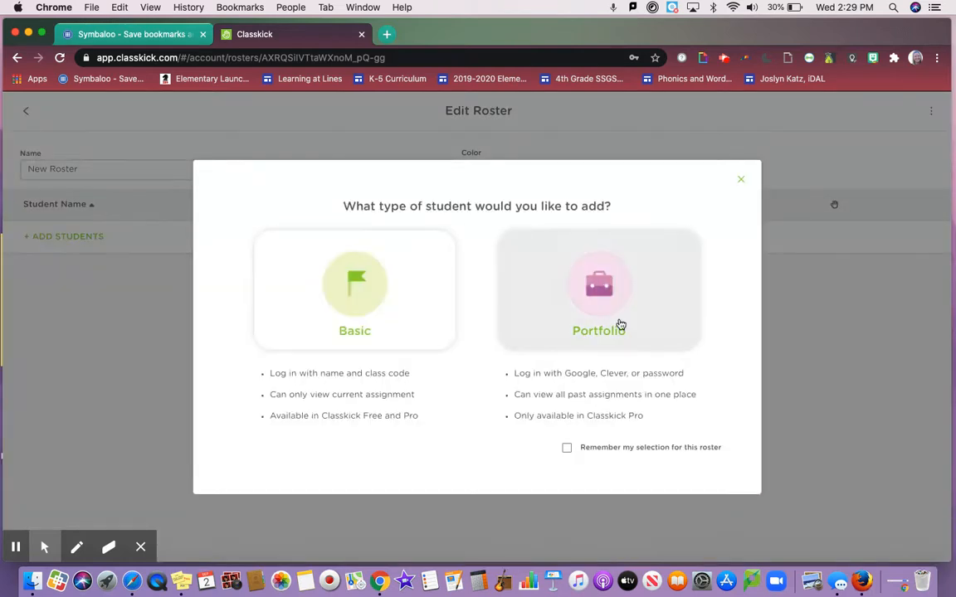
- Browse the list of existing Portfolio students that can be added to the new roster
{"action": "left_click", "coordinate": [619, 324]}
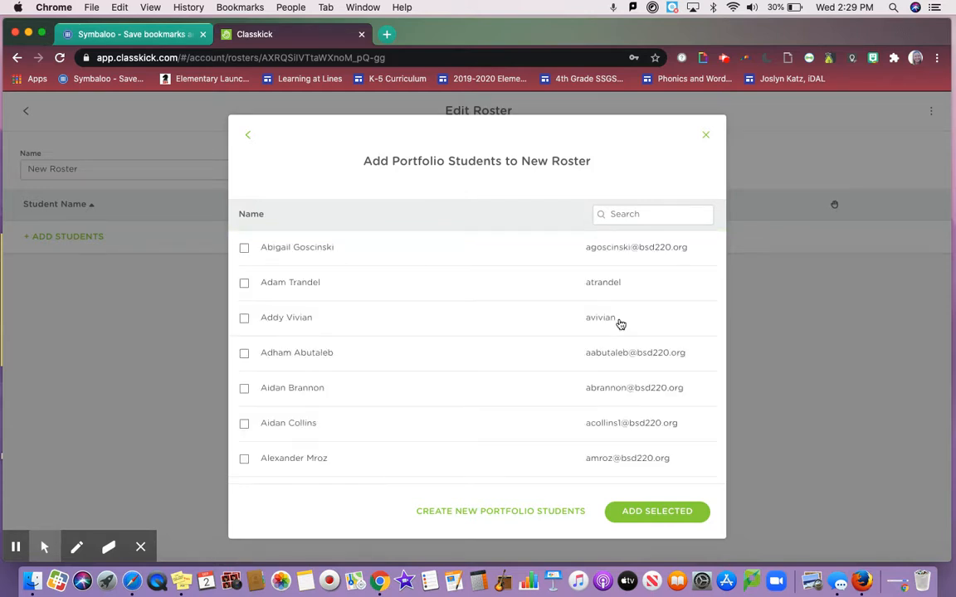
{"action": "scroll", "coordinate": [621, 324], "scroll_direction": "down", "scroll_amount": 3}
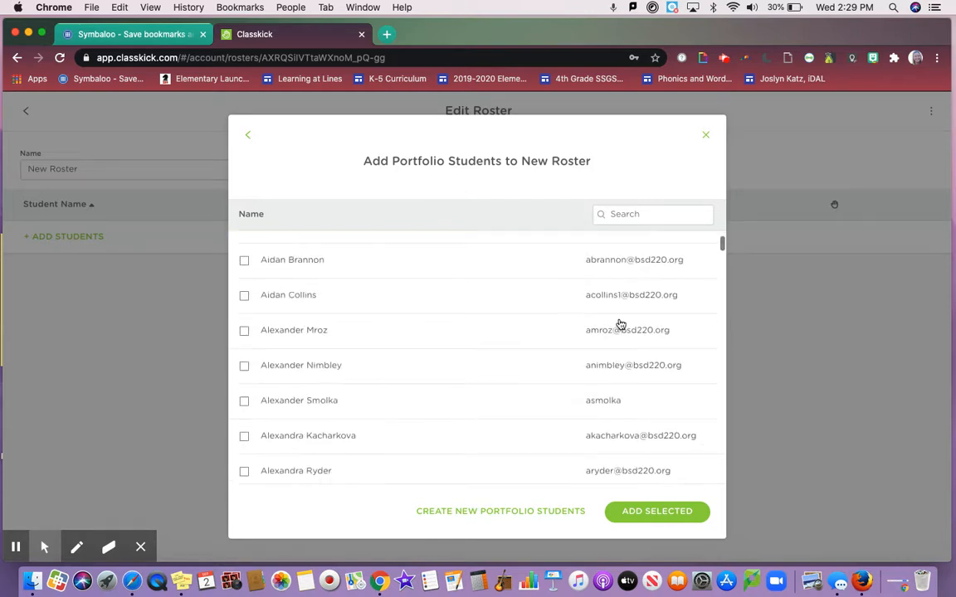
{"action": "scroll", "coordinate": [520, 422], "scroll_direction": "down", "scroll_amount": 6}
{"action": "scroll", "coordinate": [521, 423], "scroll_direction": "down", "scroll_amount": 15}
{"action": "scroll", "coordinate": [520, 421], "scroll_direction": "down", "scroll_amount": 20}
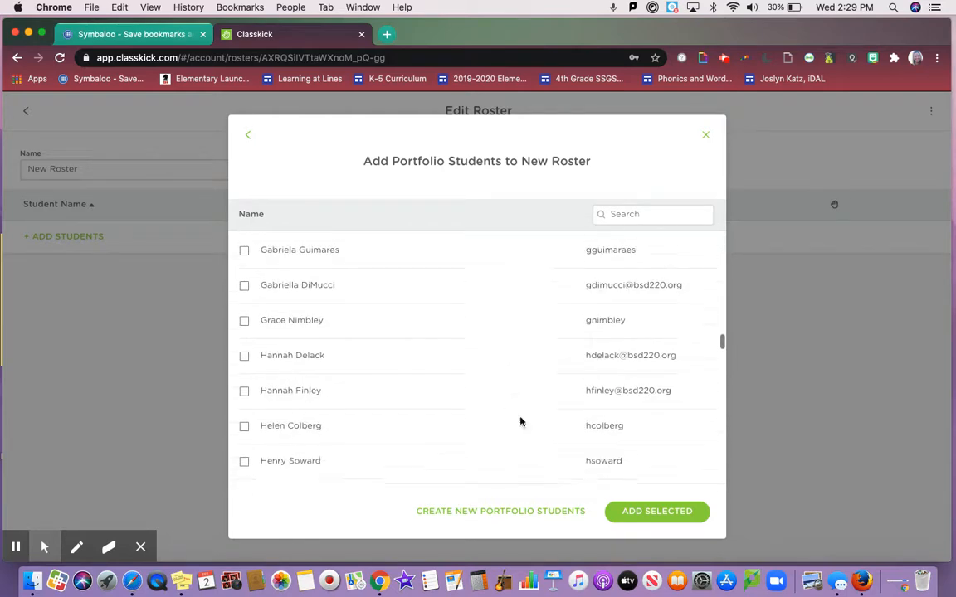
{"action": "left_click", "coordinate": [620, 215]}
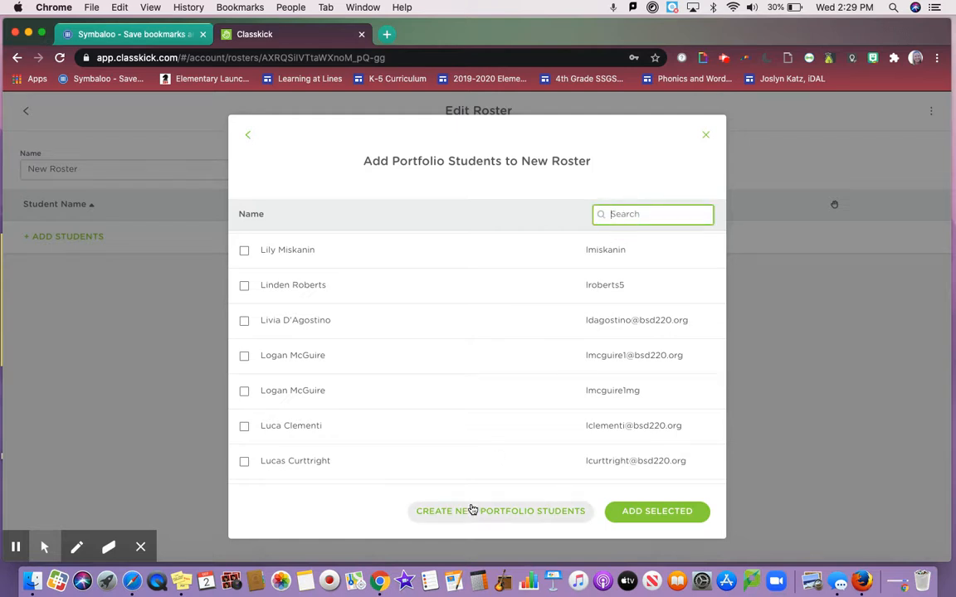
- Dismiss the macOS Catalina upgrade notice and return to the Classkick page with the Portfolio student list
{"action": "left_click", "coordinate": [397, 250]}
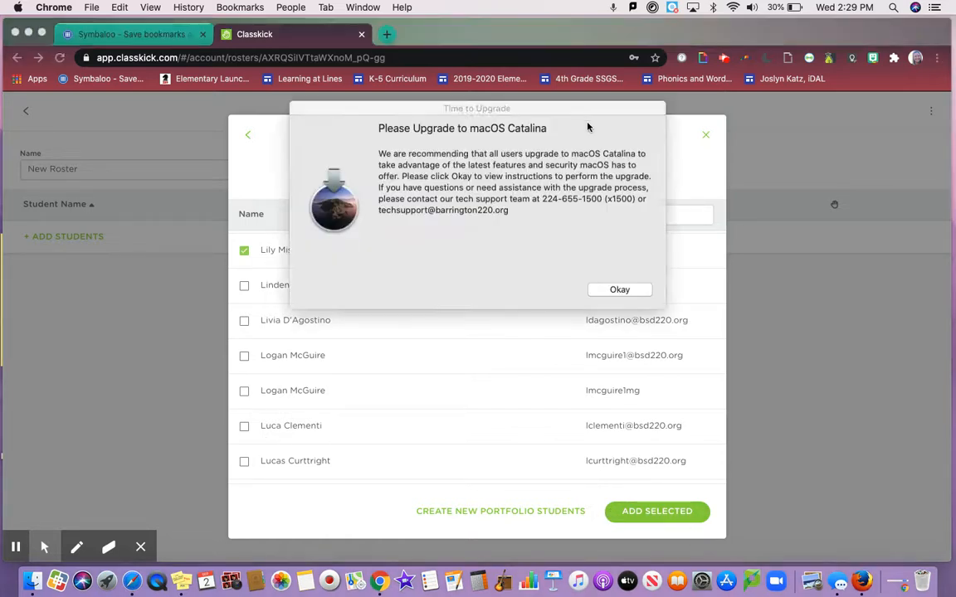
{"action": "left_click", "coordinate": [618, 291]}
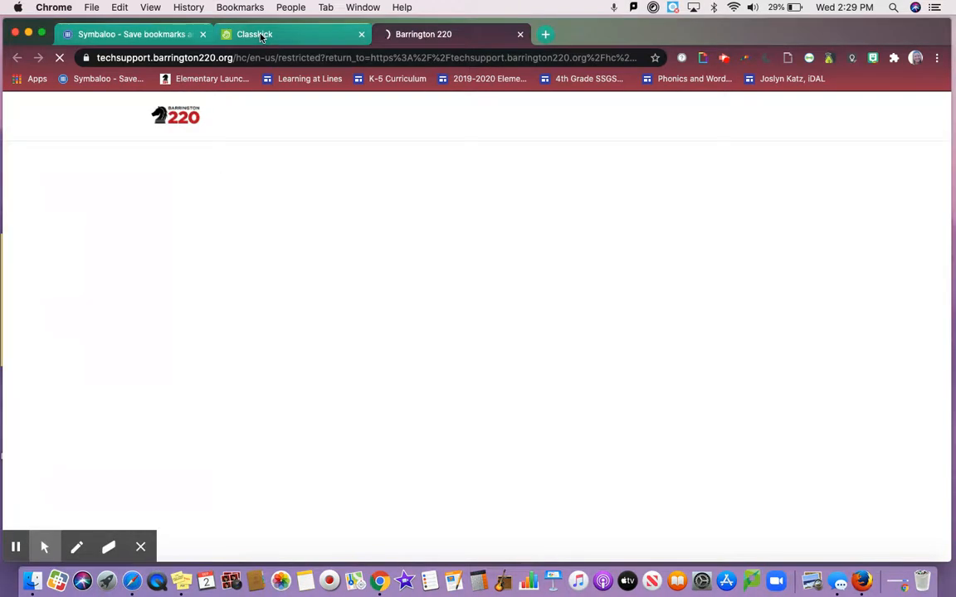
{"action": "left_click", "coordinate": [260, 37]}
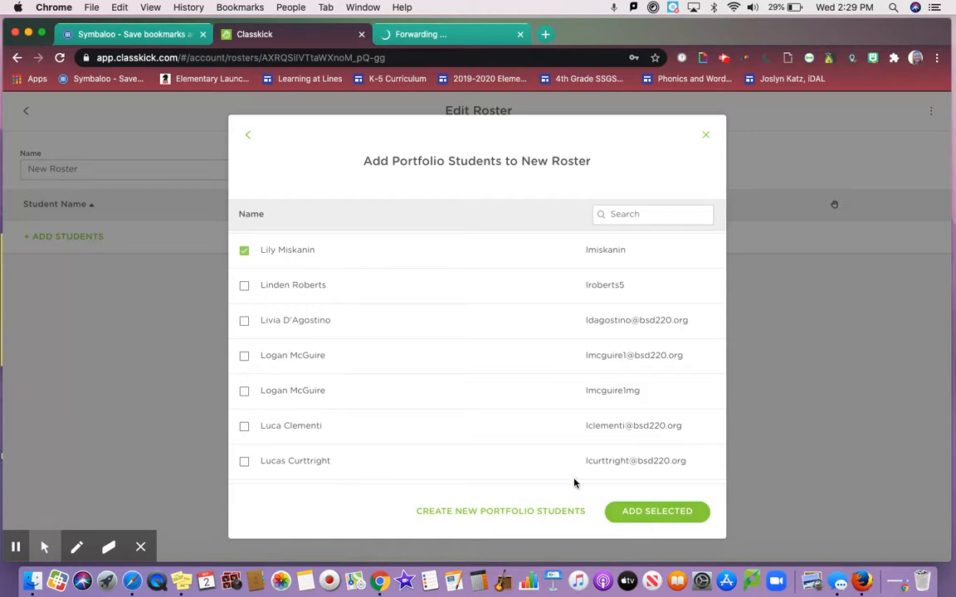
- Deselect the ticked student and close the Portfolio student list without adding anyone
{"action": "left_click", "coordinate": [244, 250]}
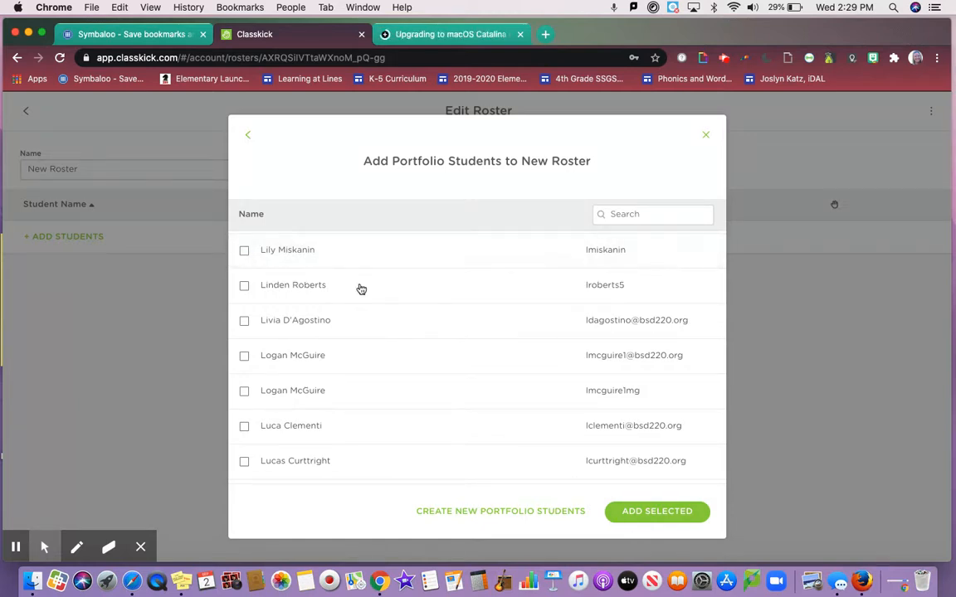
{"action": "scroll", "coordinate": [361, 289], "scroll_direction": "up", "scroll_amount": 15}
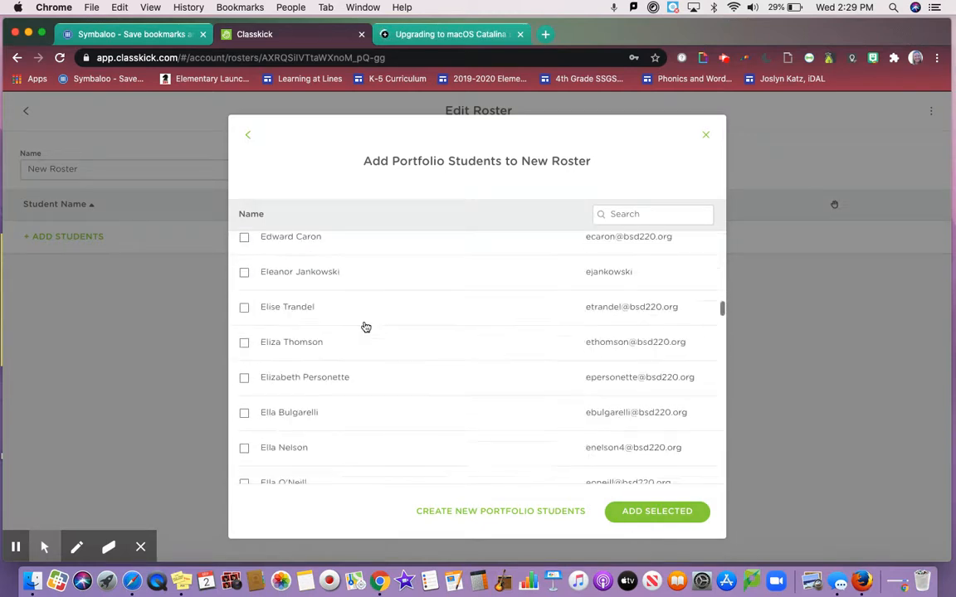
{"action": "left_click", "coordinate": [702, 138]}
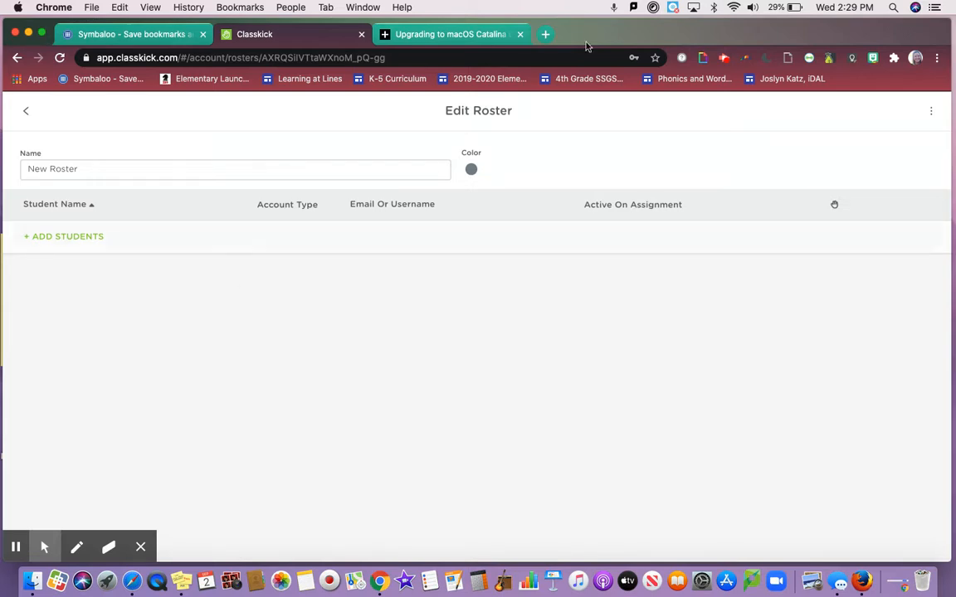
- Review the new roster's additional options and return to the roster list
{"action": "left_click", "coordinate": [929, 112]}
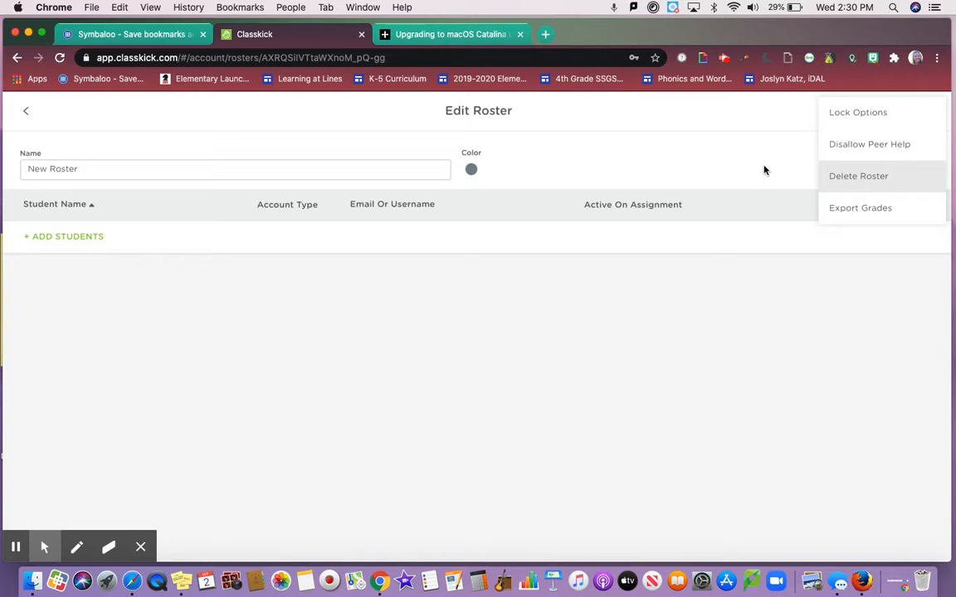
{"action": "left_click", "coordinate": [113, 102]}
{"action": "left_click", "coordinate": [26, 111]}
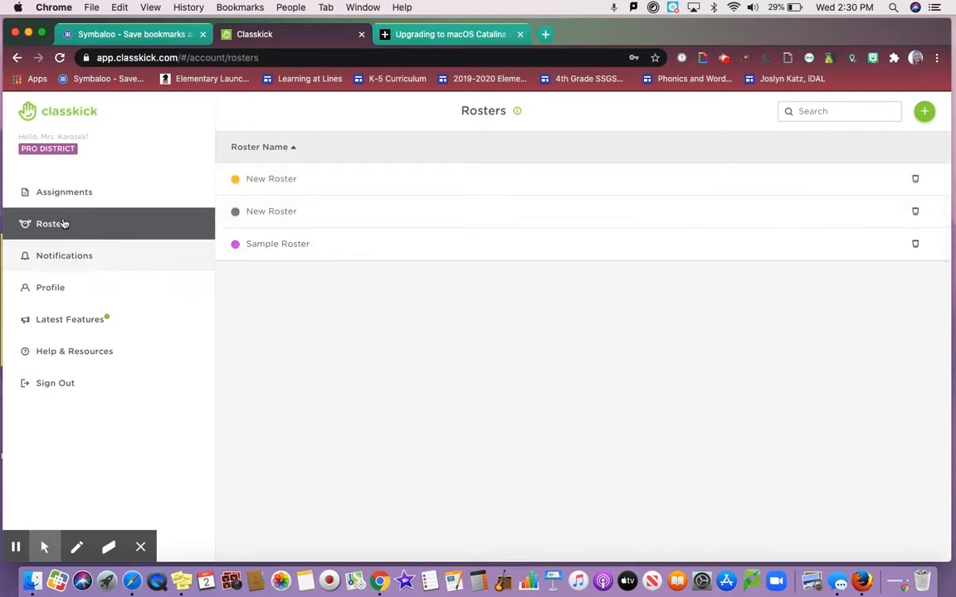
- Share "Assignment 2: Teachers Creating Their First Assignment" from the assignments list by assigning it to students using a class code
{"action": "left_click", "coordinate": [66, 191]}
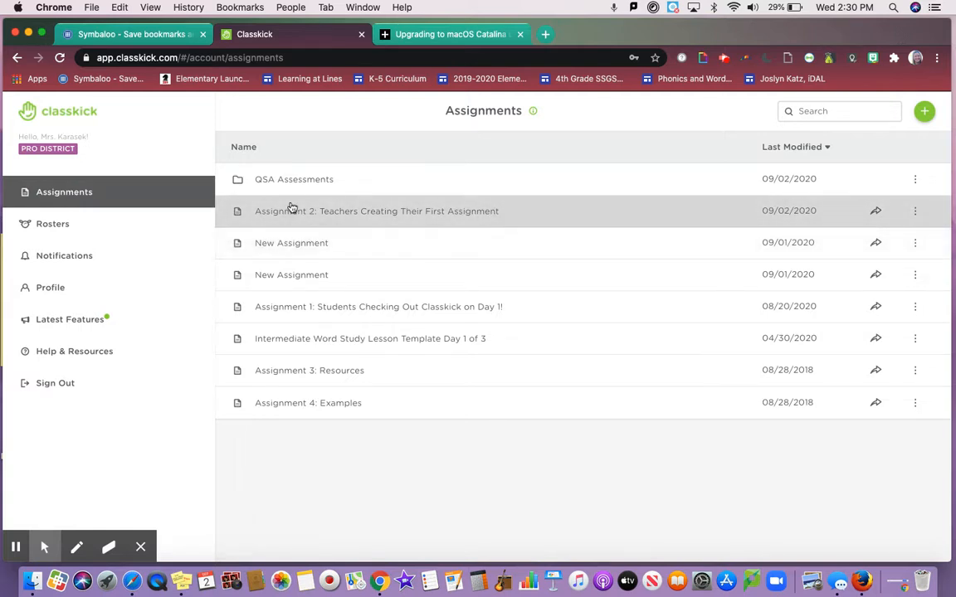
{"action": "left_click", "coordinate": [876, 210]}
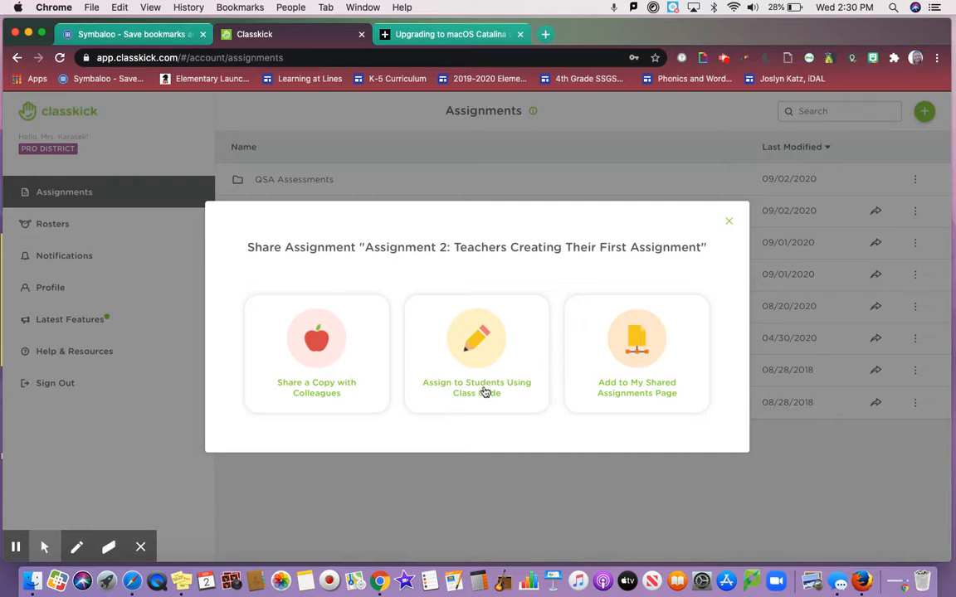
{"action": "left_click", "coordinate": [444, 403]}
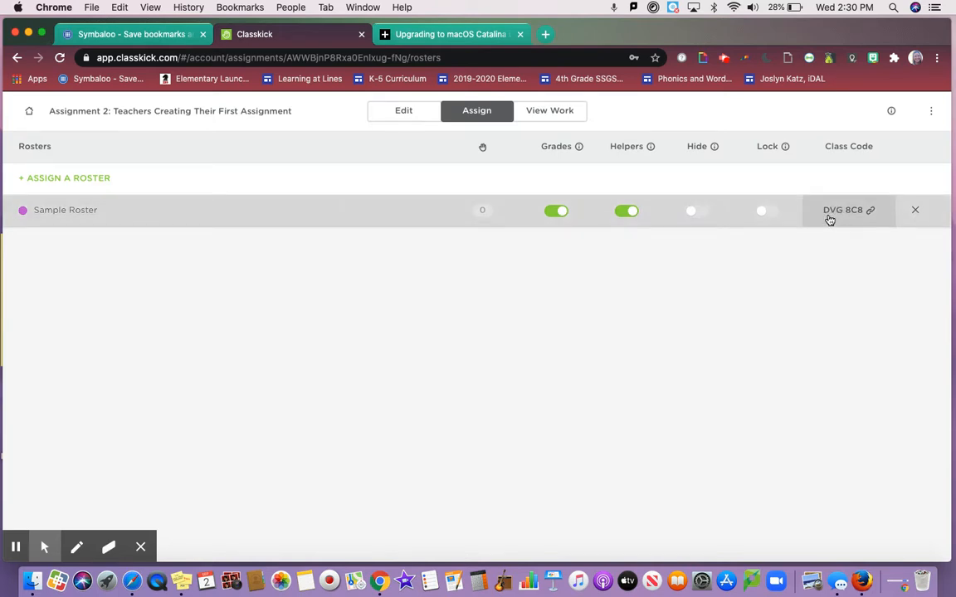
- Open Sample Roster's class code window for Assignment 2 and copy the student login link
{"action": "left_click", "coordinate": [872, 212]}
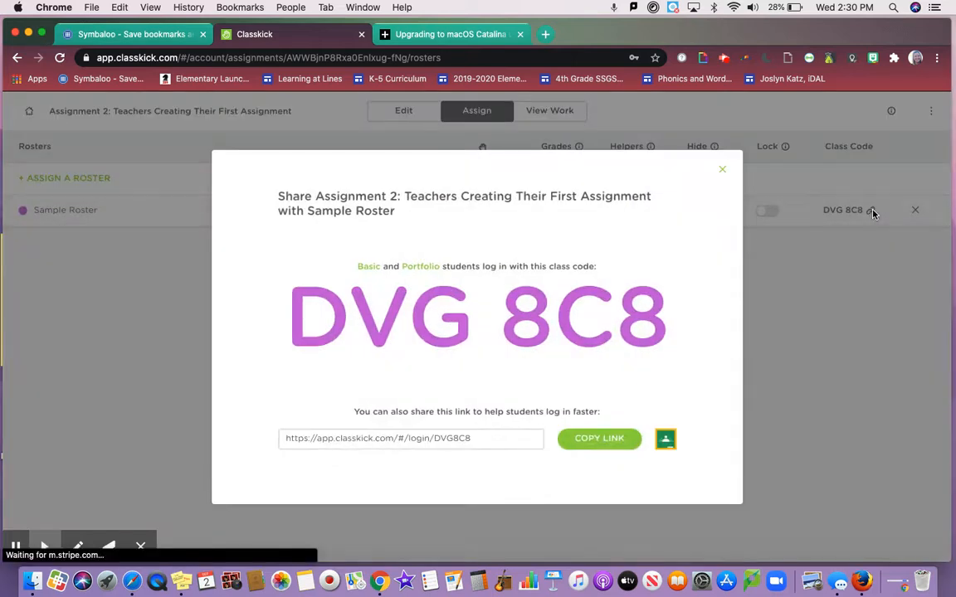
{"action": "left_click", "coordinate": [479, 441]}
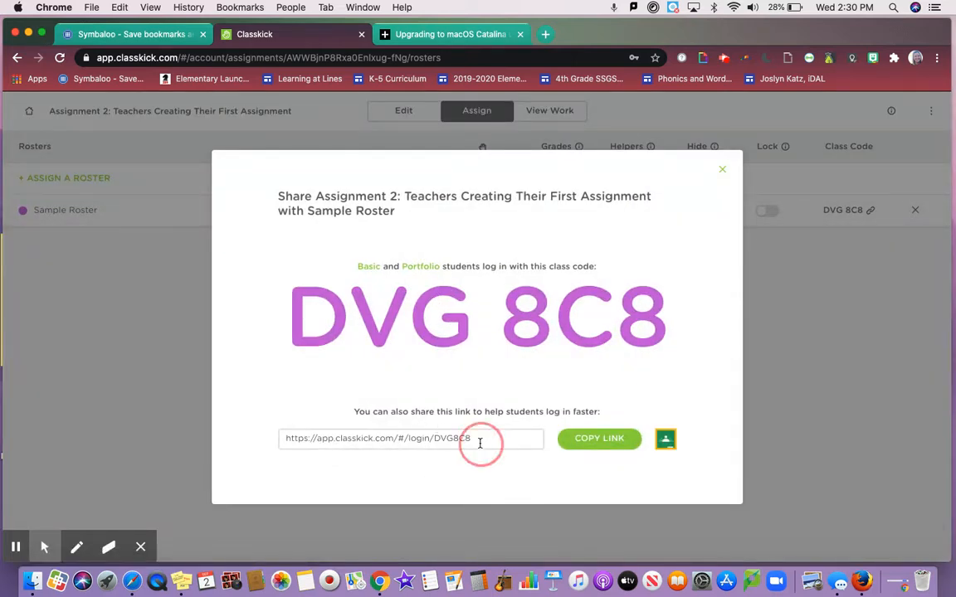
{"action": "left_click", "coordinate": [582, 450]}
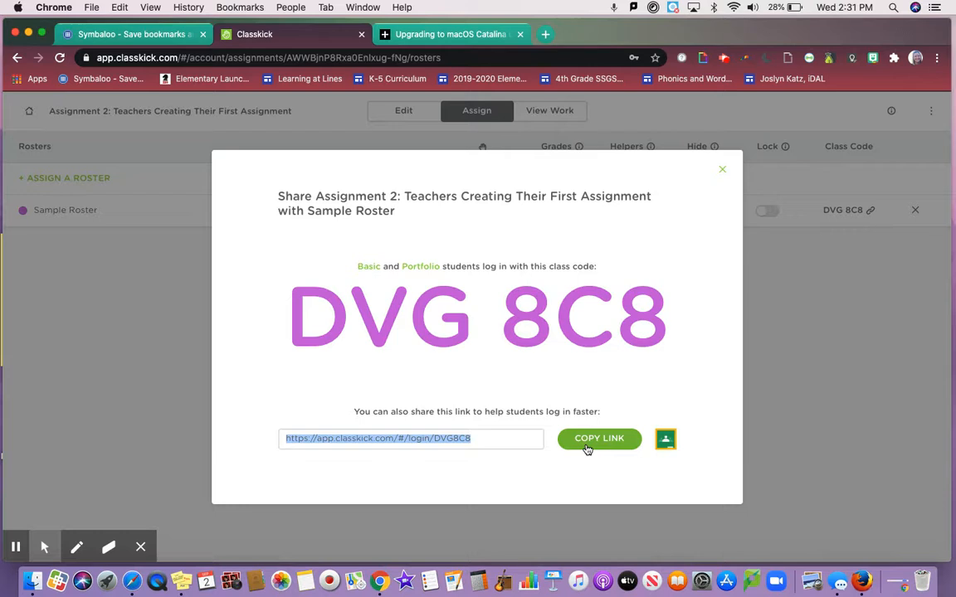
- Highlight the class code and the student login instruction in the share window, and close the window
{"action": "double_click", "coordinate": [342, 302]}
{"action": "left_click_drag", "start_coordinate": [668, 339], "coordinate": [277, 357]}
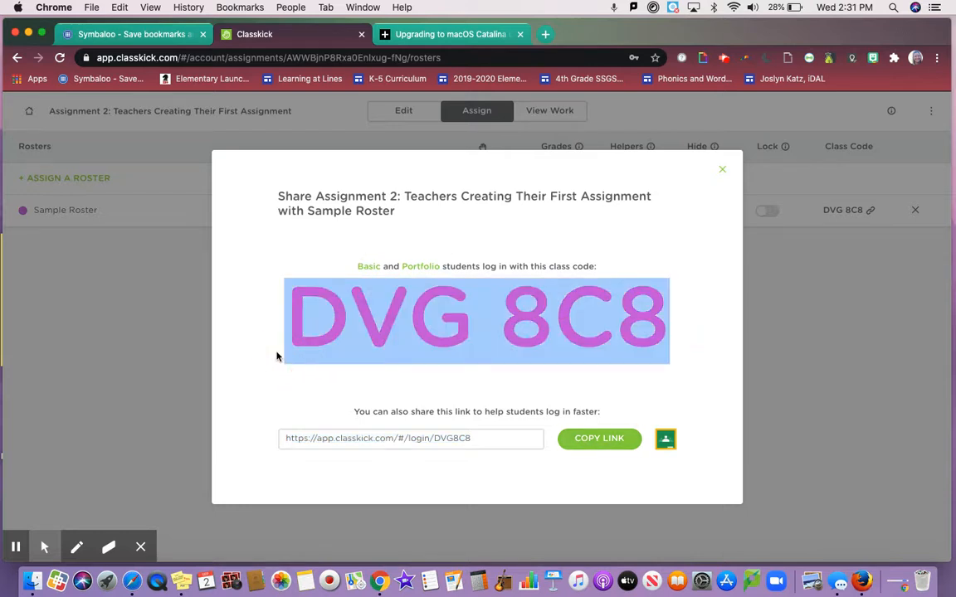
{"action": "left_click_drag", "start_coordinate": [357, 267], "coordinate": [608, 274]}
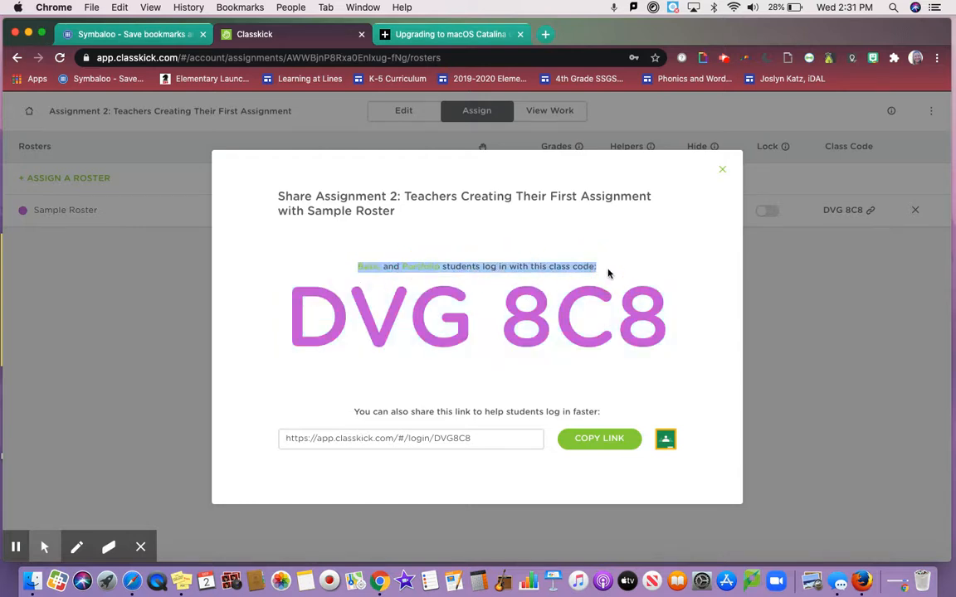
{"action": "left_click", "coordinate": [721, 169]}
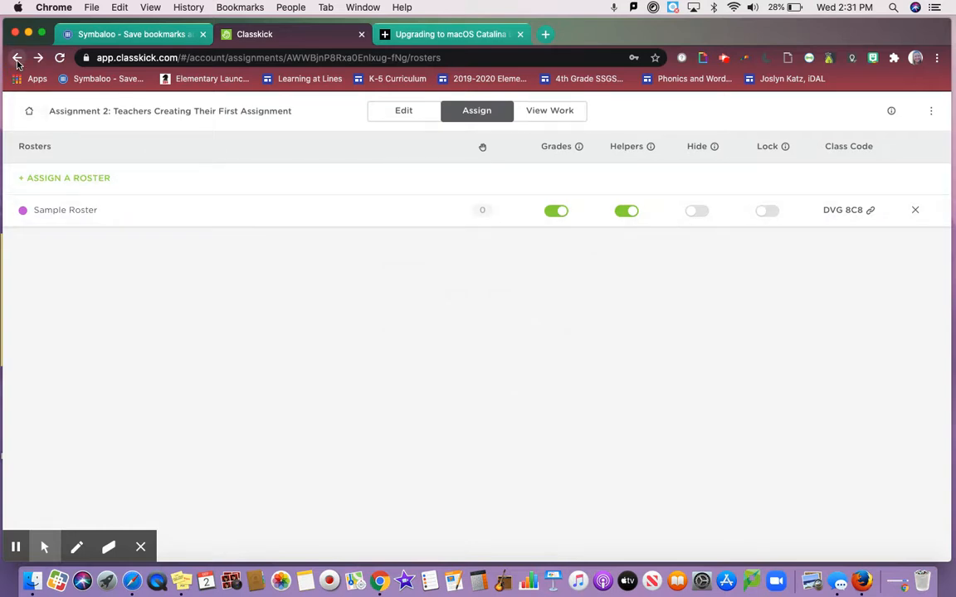
- Return to the assignments list, choose to assign Assignment 2, and open Sample Roster's student work
{"action": "left_click", "coordinate": [16, 58]}
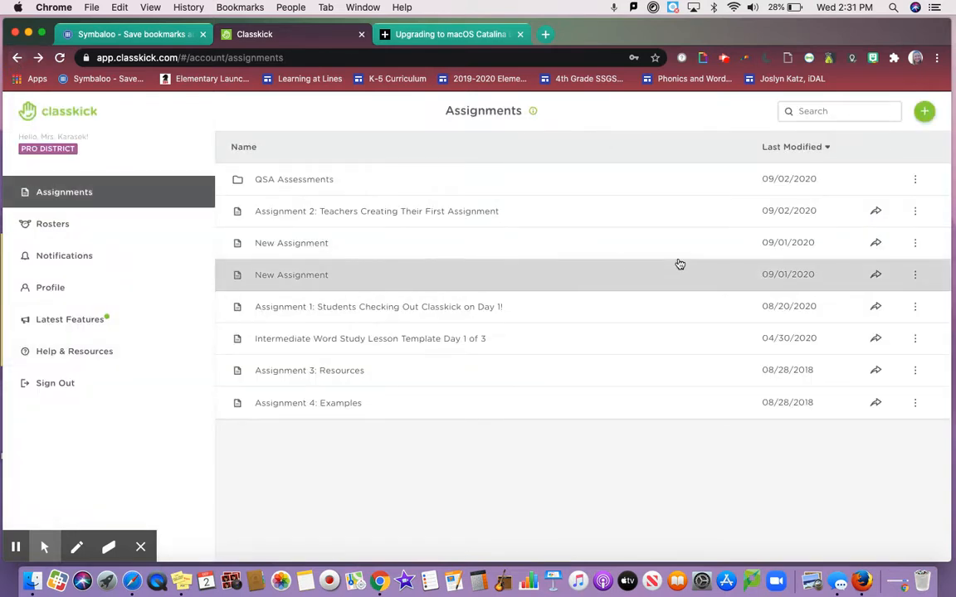
{"action": "left_click", "coordinate": [916, 208]}
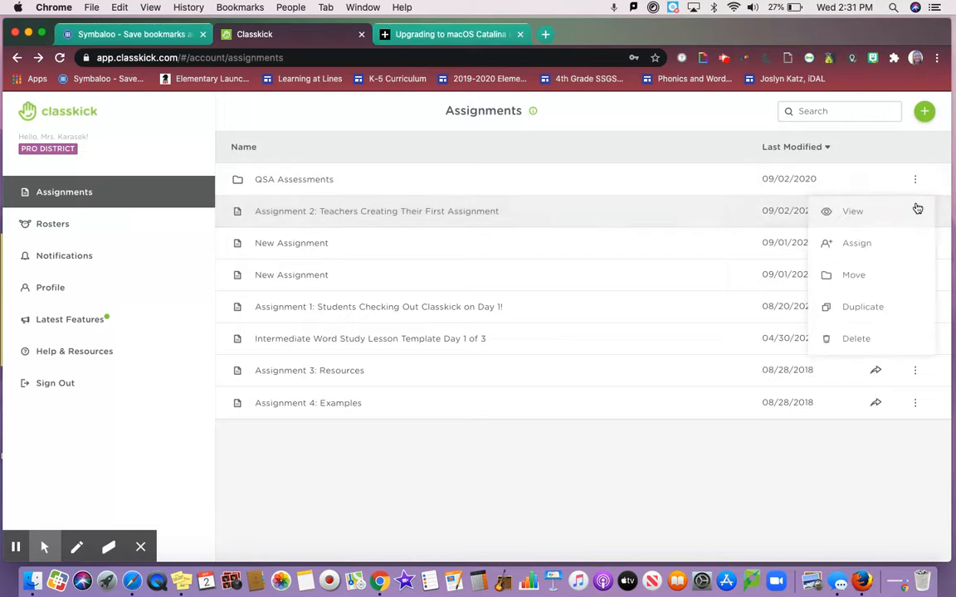
{"action": "left_click", "coordinate": [908, 246]}
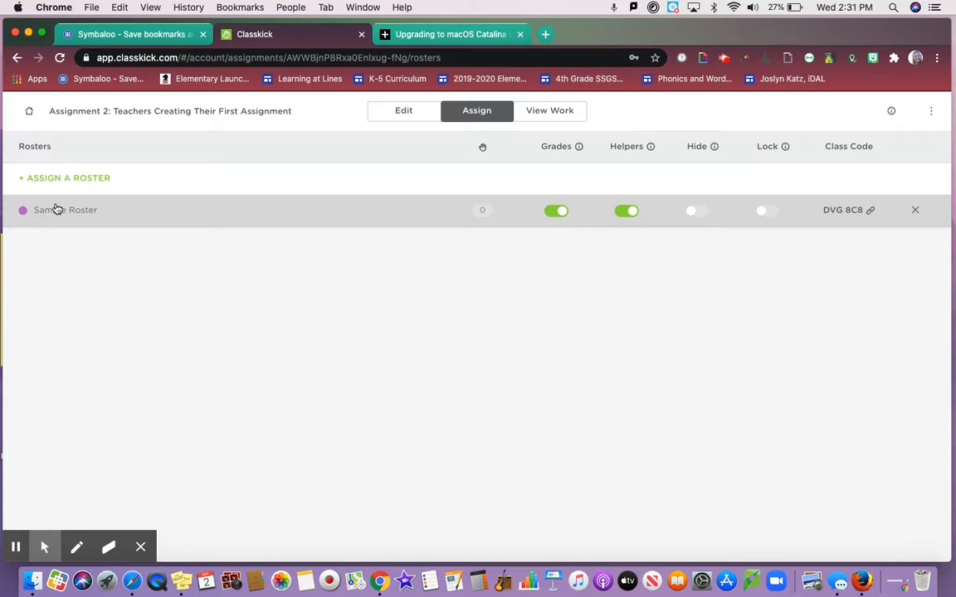
{"action": "left_click", "coordinate": [55, 215]}
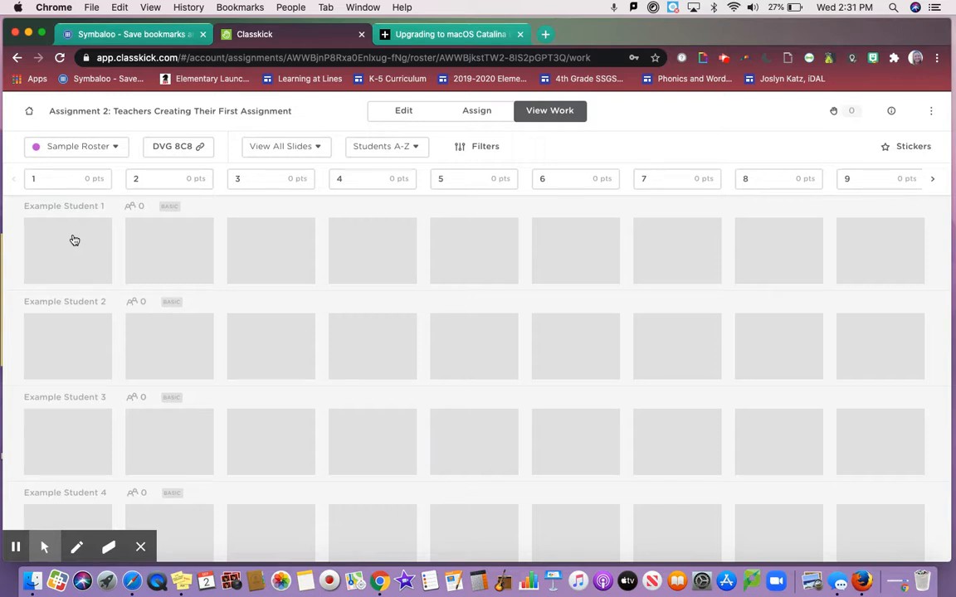
- Check the roster choices in the student work view and open Sample Roster's class code and login link window
{"action": "left_click", "coordinate": [116, 147]}
{"action": "left_click", "coordinate": [117, 124]}
{"action": "left_click", "coordinate": [121, 147]}
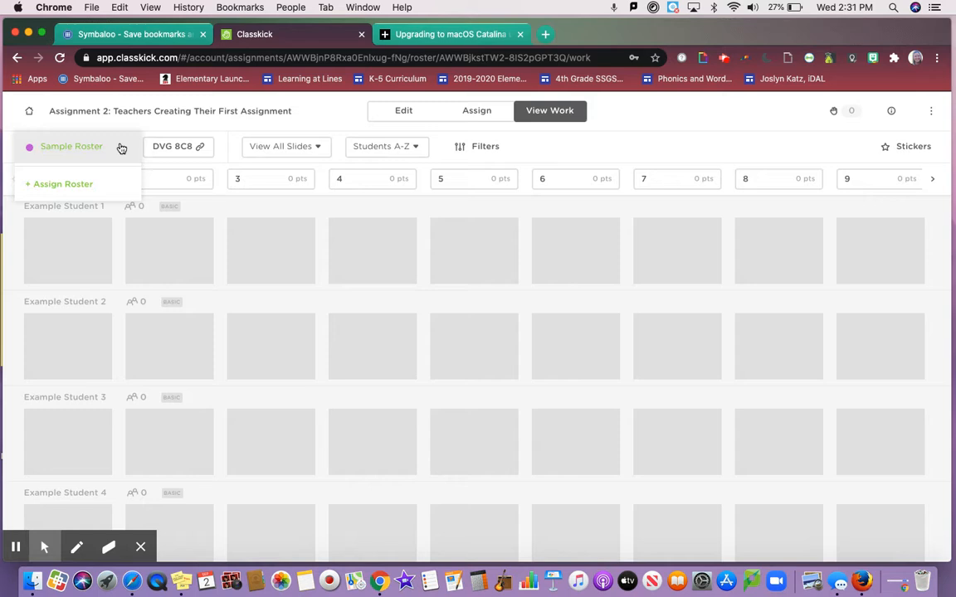
{"action": "left_click", "coordinate": [118, 146]}
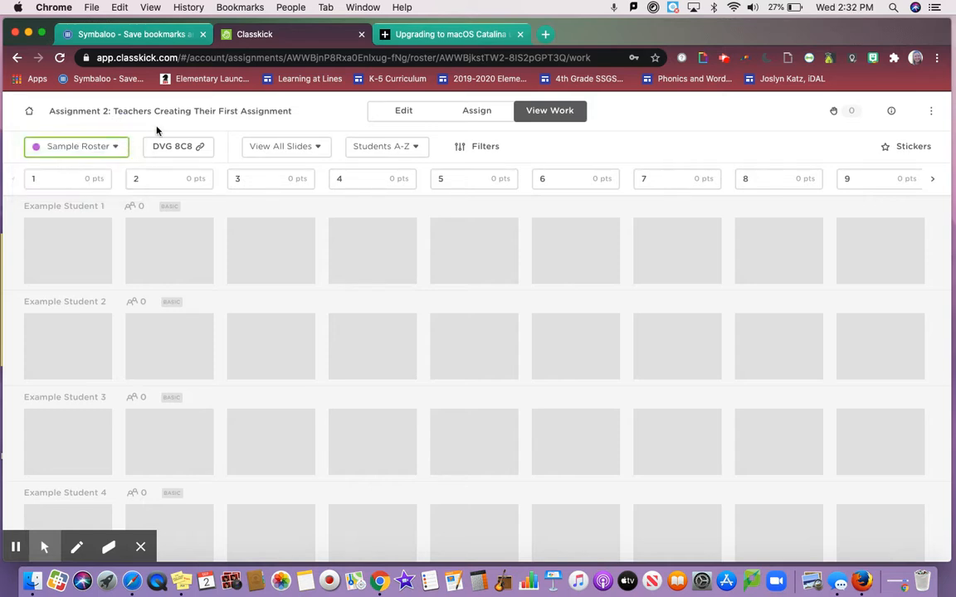
{"action": "left_click", "coordinate": [203, 147]}
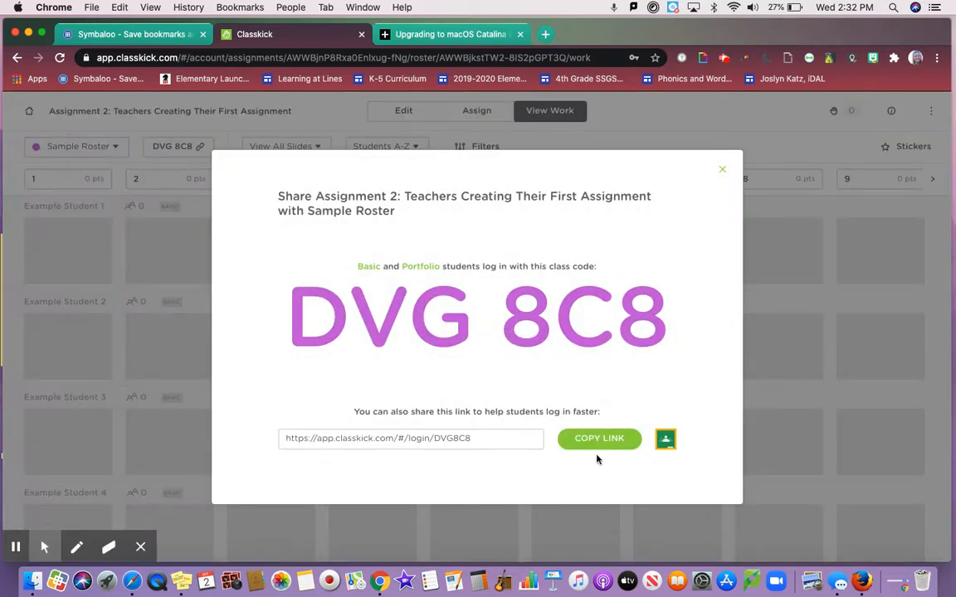
- Copy Sample Roster's student login link for Assignment 2 and close the share window
{"action": "left_click", "coordinate": [598, 440]}
{"action": "left_click", "coordinate": [722, 169]}
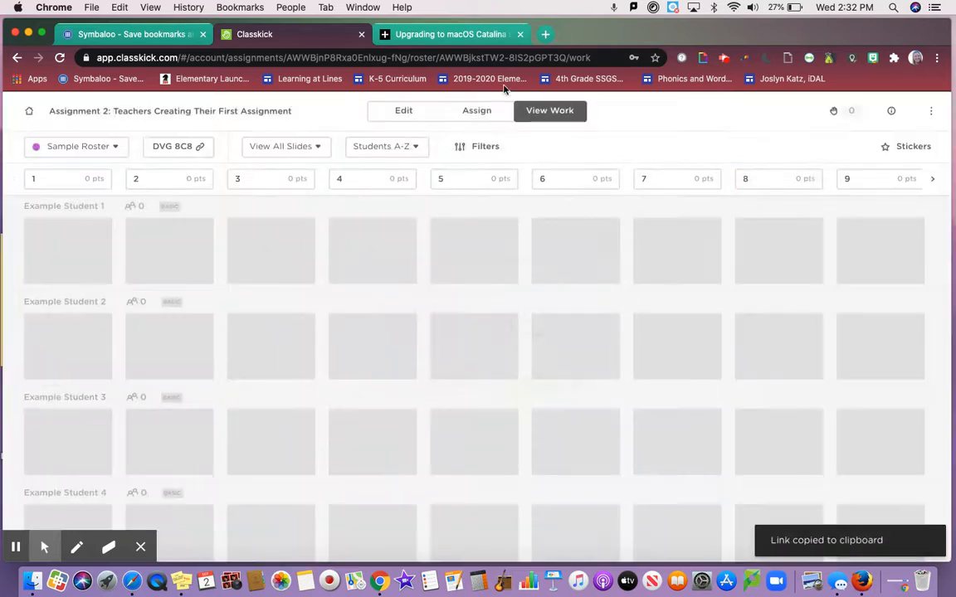
- View all students' work on Slide #1 and check the student sorting choices, keeping Students A-Z
{"action": "left_click", "coordinate": [251, 146]}
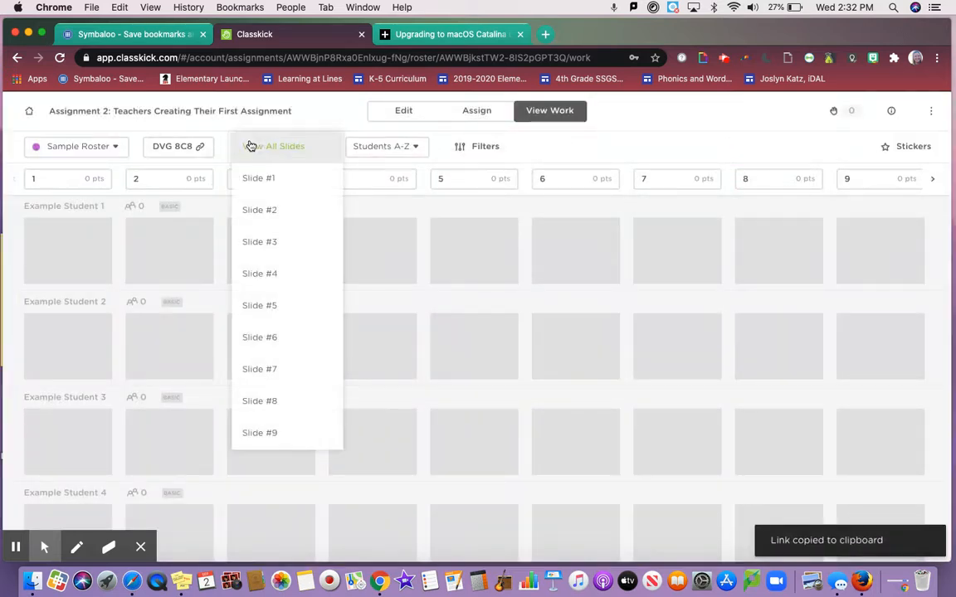
{"action": "left_click", "coordinate": [276, 178]}
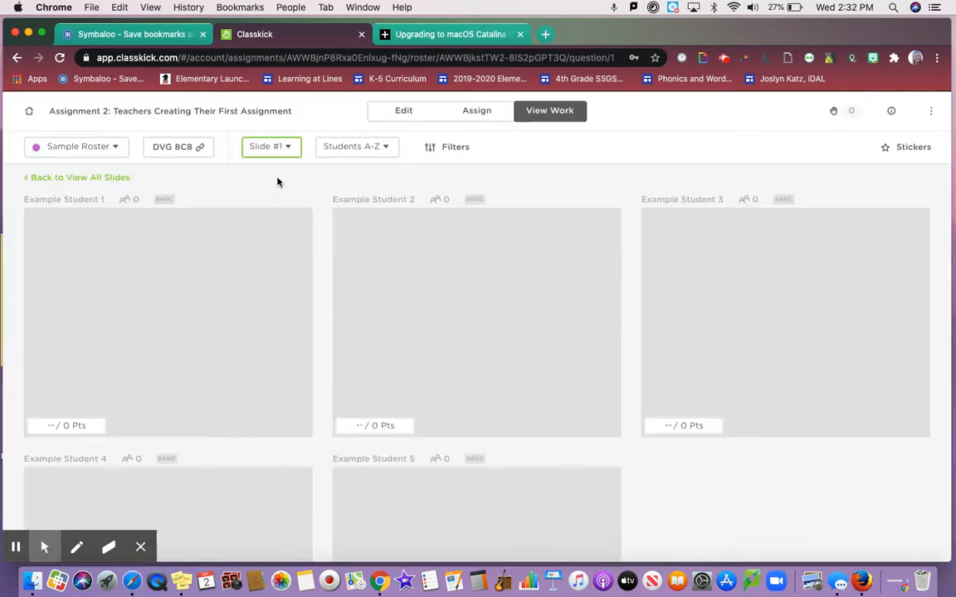
{"action": "scroll", "coordinate": [211, 390], "scroll_direction": "down", "scroll_amount": 2}
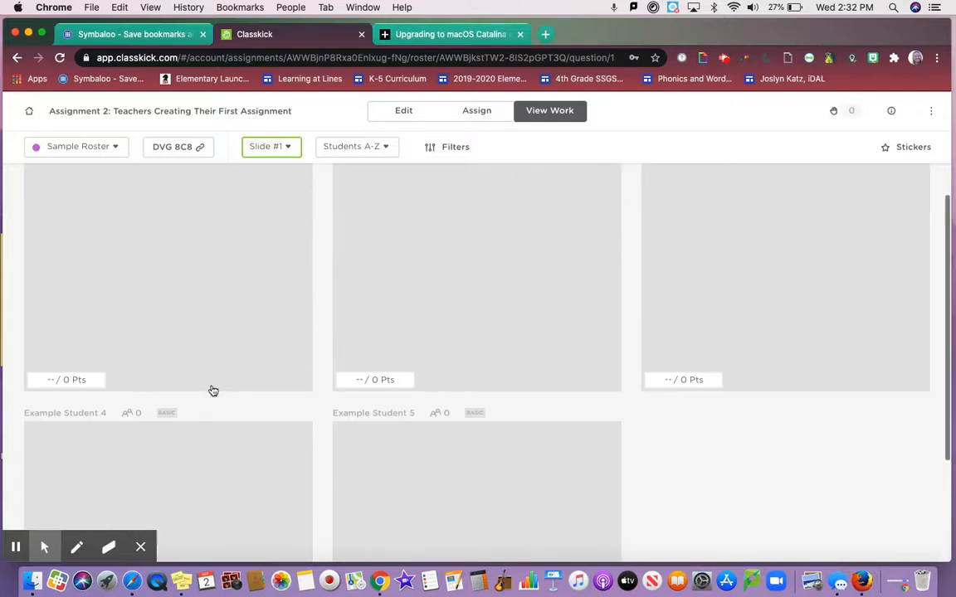
{"action": "scroll", "coordinate": [214, 391], "scroll_direction": "up", "scroll_amount": 2}
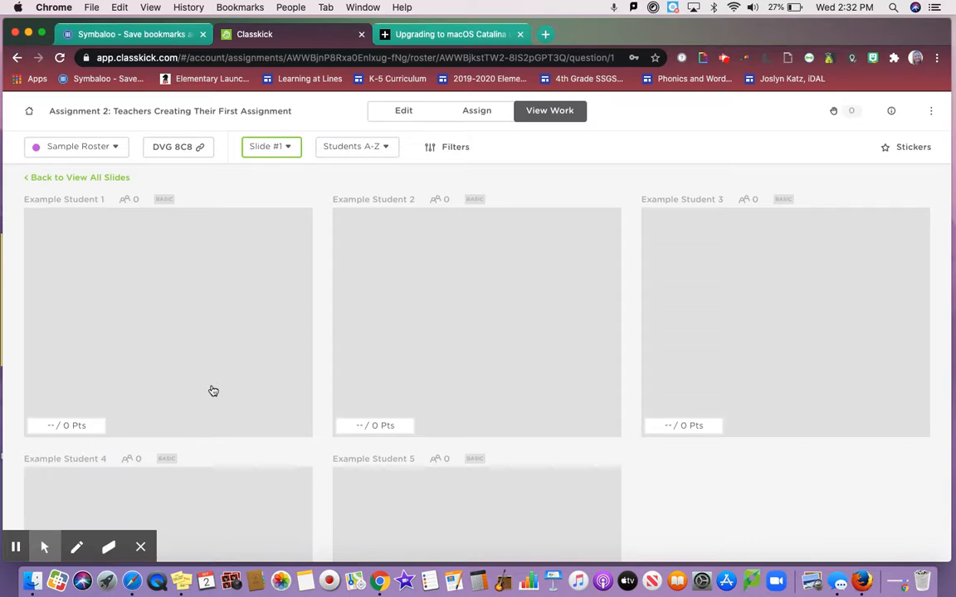
{"action": "scroll", "coordinate": [213, 391], "scroll_direction": "down", "scroll_amount": 4}
{"action": "scroll", "coordinate": [213, 391], "scroll_direction": "up", "scroll_amount": 4}
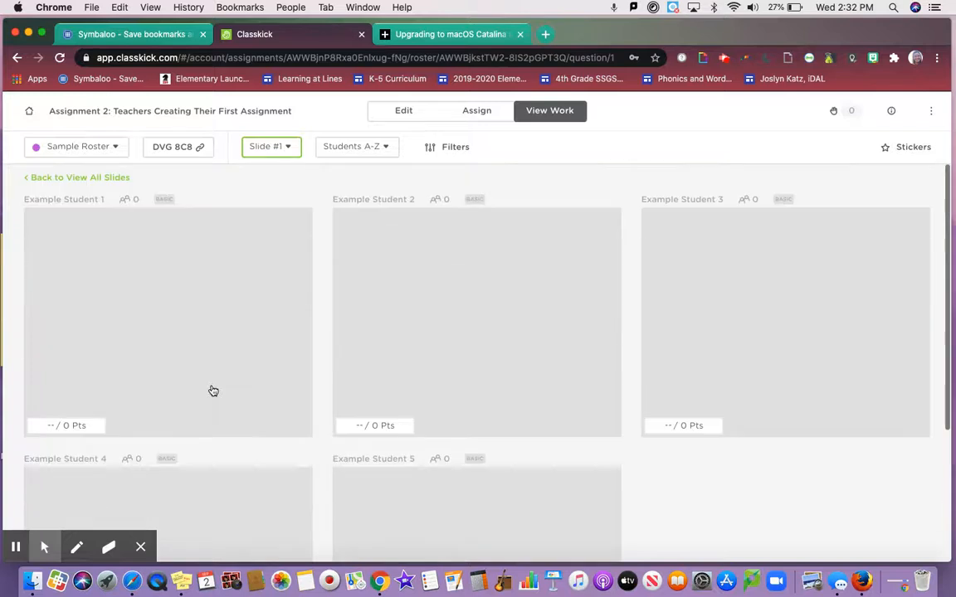
{"action": "left_click", "coordinate": [383, 147]}
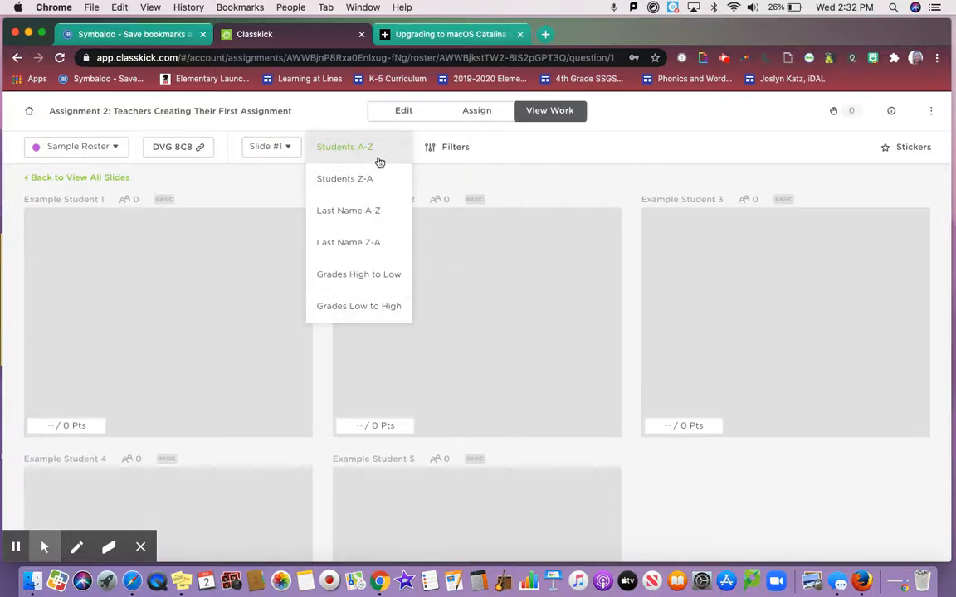
{"action": "left_click", "coordinate": [374, 149]}
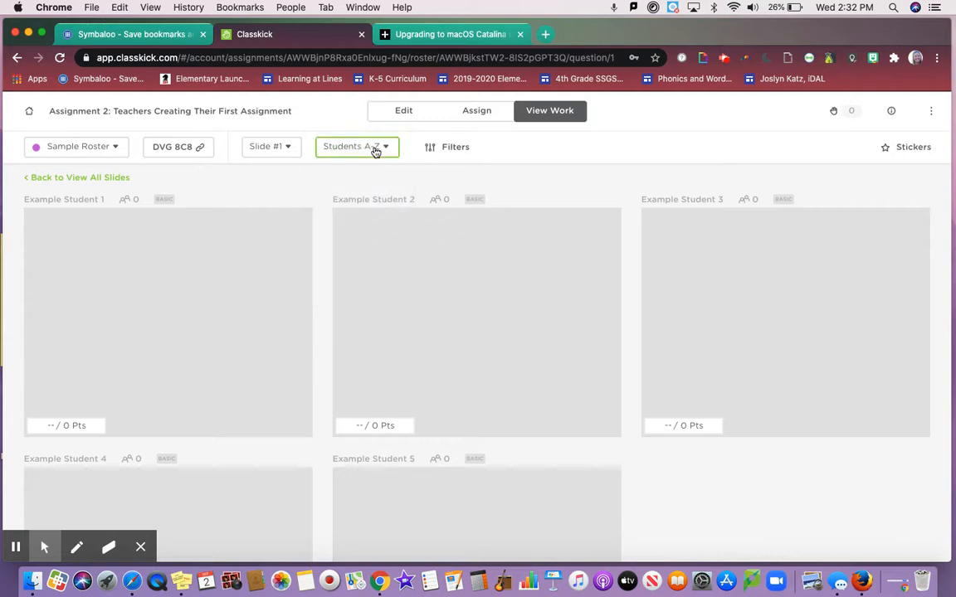
- Go to the rosters list, start a roster import from Google with the teacher's account, and cancel at the access request
{"action": "left_click", "coordinate": [29, 111]}
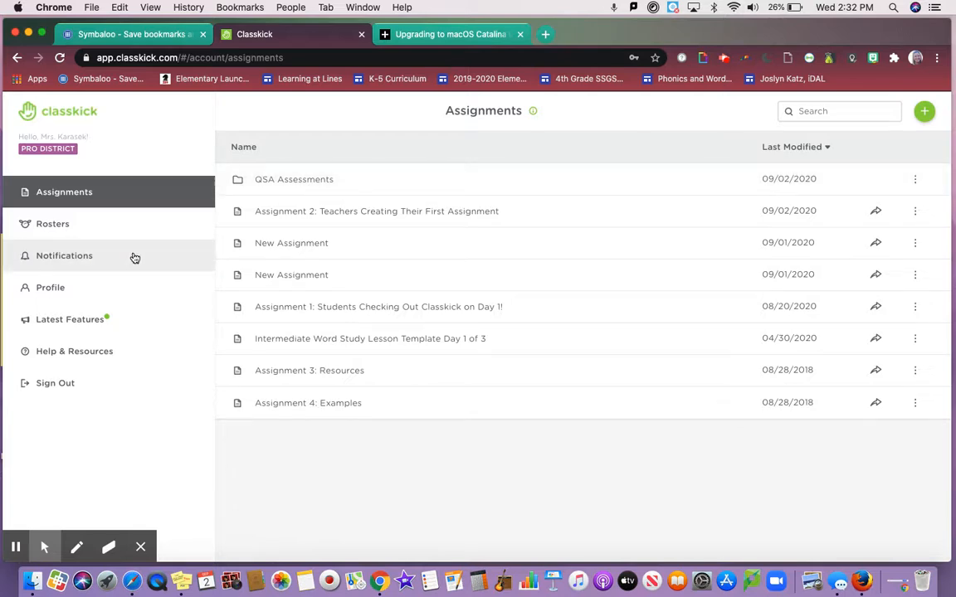
{"action": "left_click", "coordinate": [99, 233]}
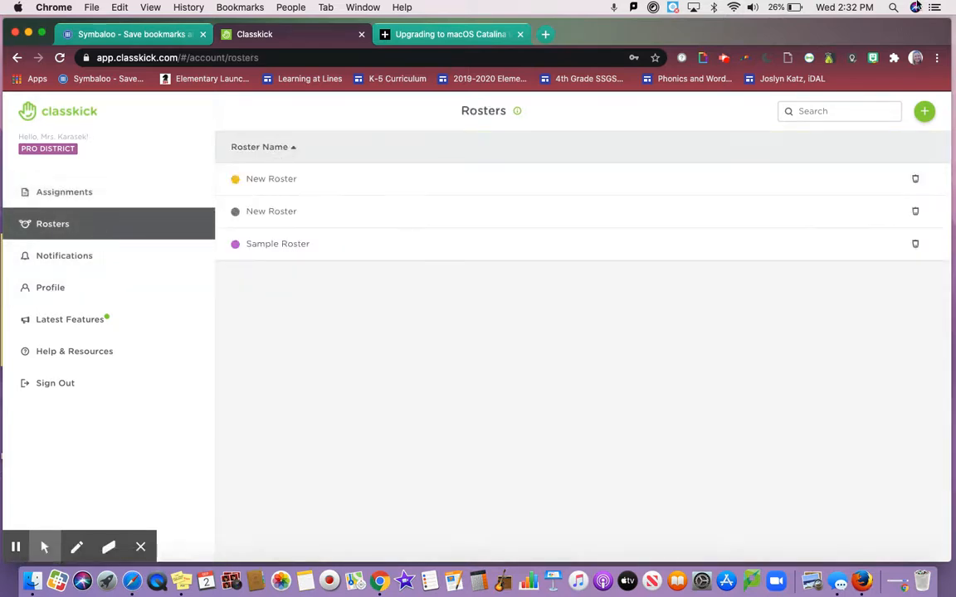
{"action": "left_click", "coordinate": [925, 111]}
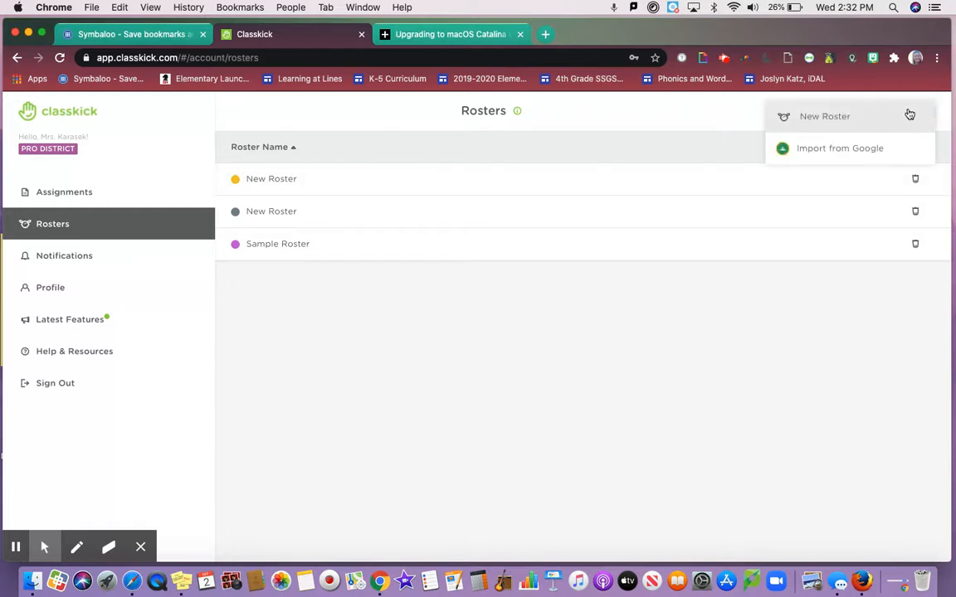
{"action": "left_click", "coordinate": [836, 153]}
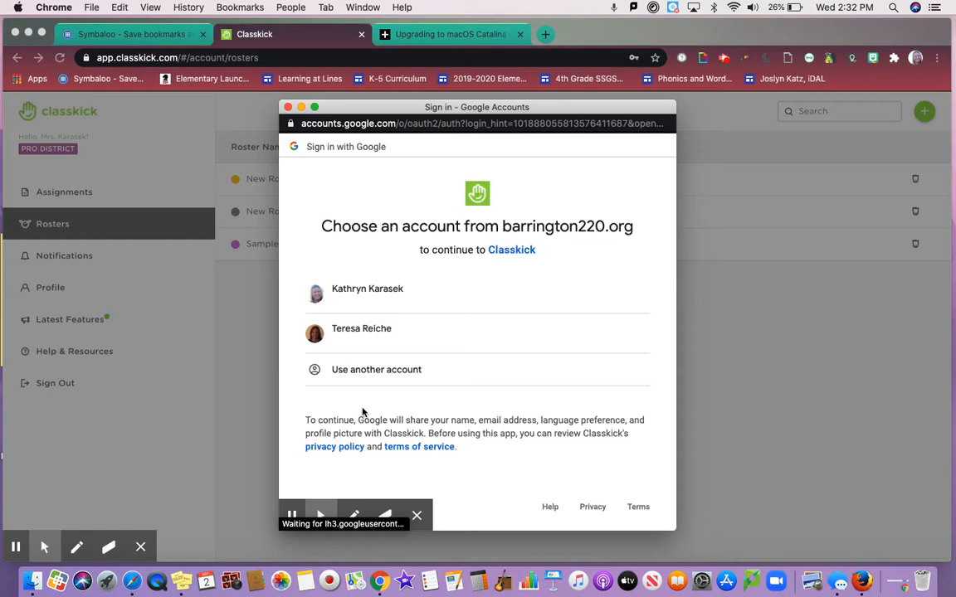
{"action": "left_click", "coordinate": [380, 296]}
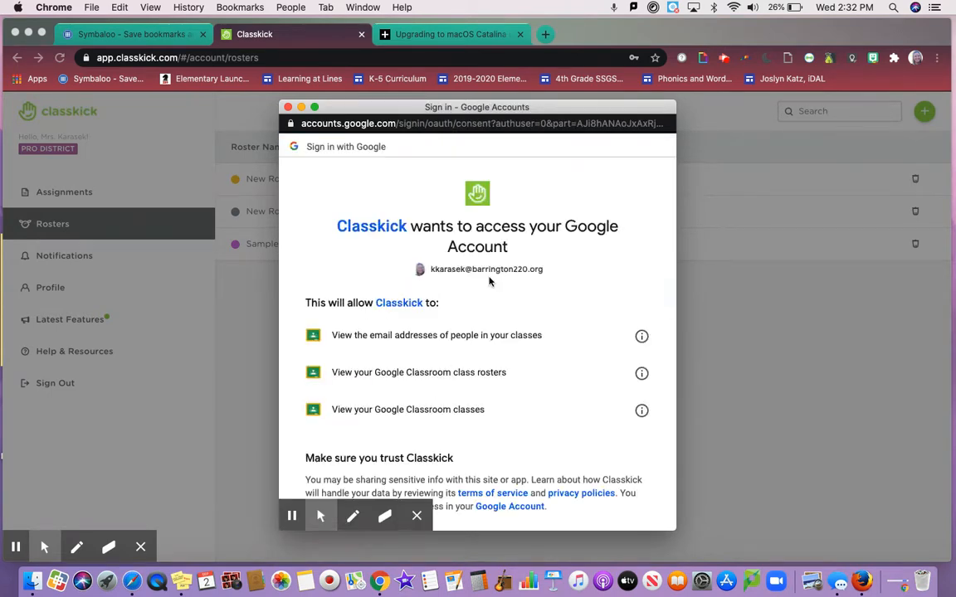
{"action": "scroll", "coordinate": [573, 365], "scroll_direction": "down", "scroll_amount": 3}
{"action": "scroll", "coordinate": [568, 249], "scroll_direction": "up", "scroll_amount": 3}
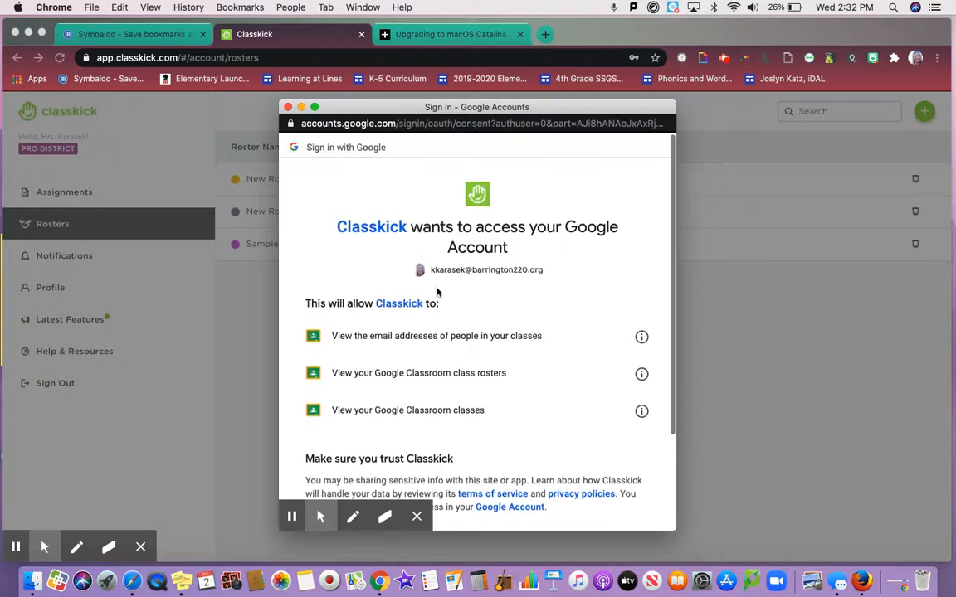
{"action": "scroll", "coordinate": [437, 292], "scroll_direction": "down", "scroll_amount": 3}
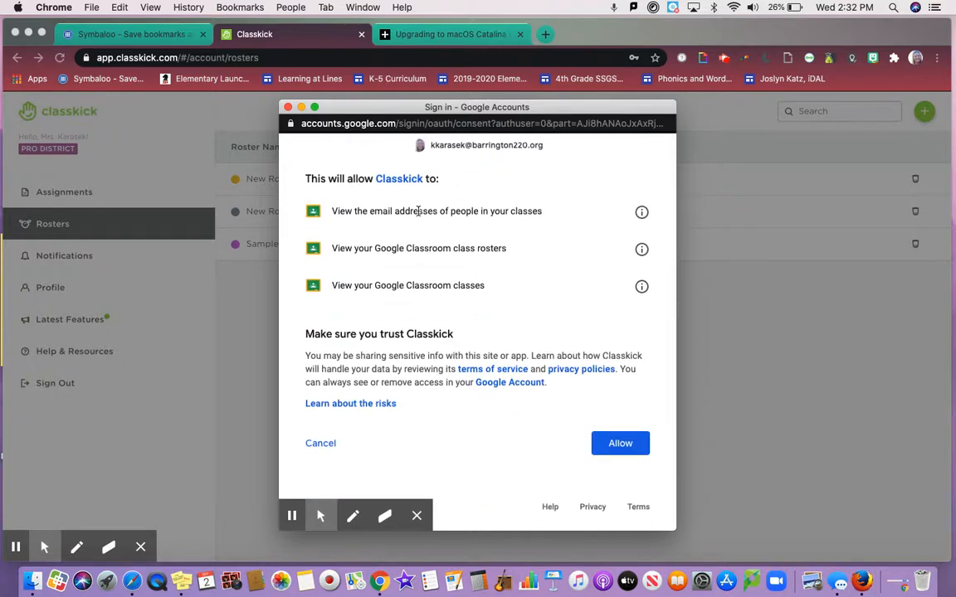
{"action": "left_click", "coordinate": [316, 447]}
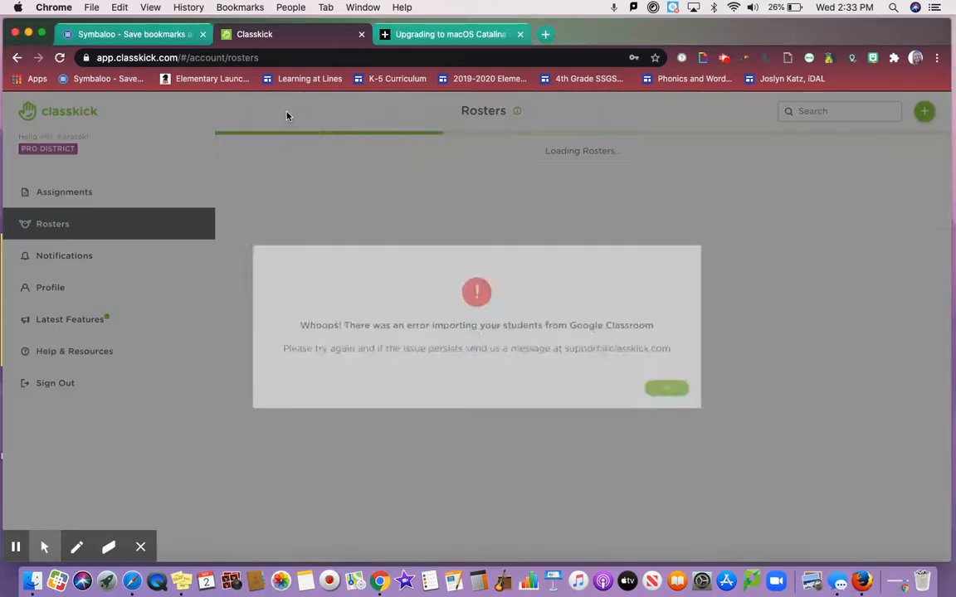
{"action": "left_click", "coordinate": [738, 414]}
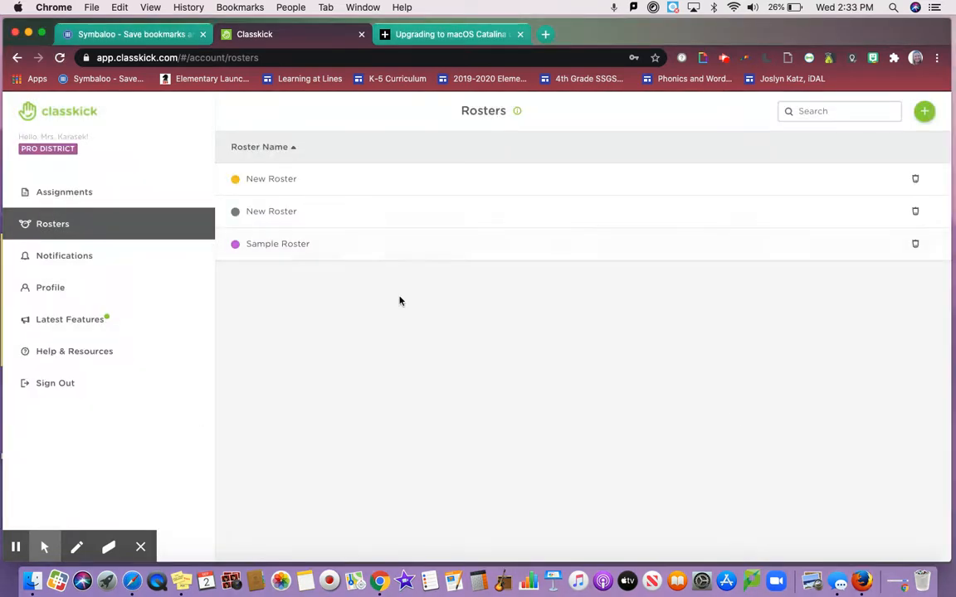
- Check the options for adding a roster, and the actions available for Assignment 2 in the assignments list
{"action": "left_click", "coordinate": [921, 113]}
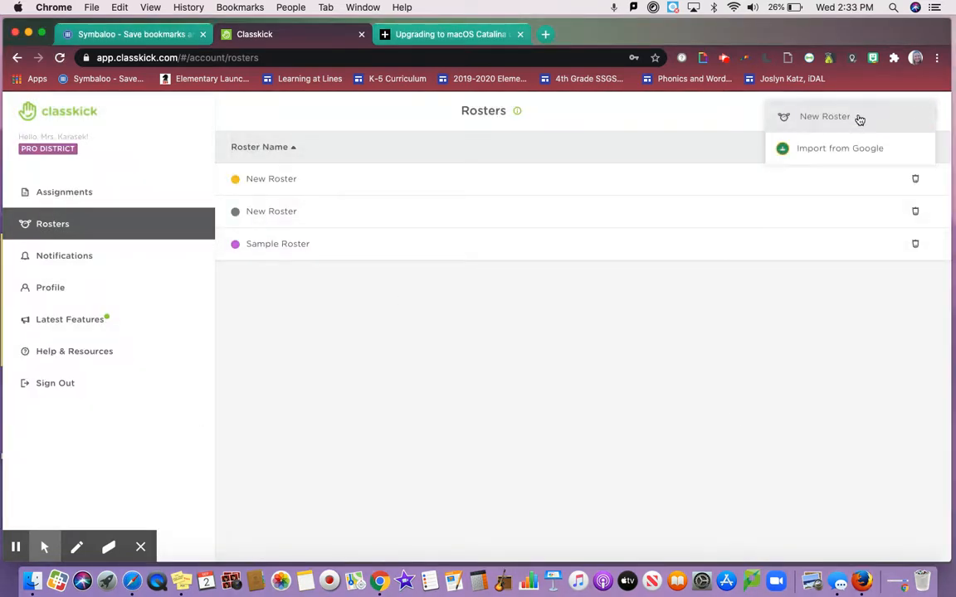
{"action": "left_click", "coordinate": [129, 192]}
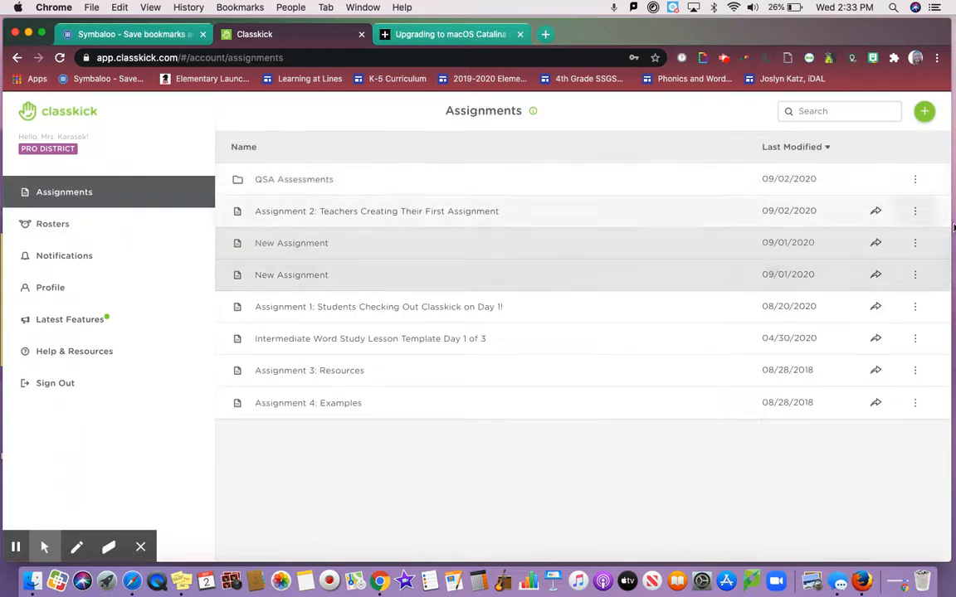
{"action": "left_click", "coordinate": [915, 213]}
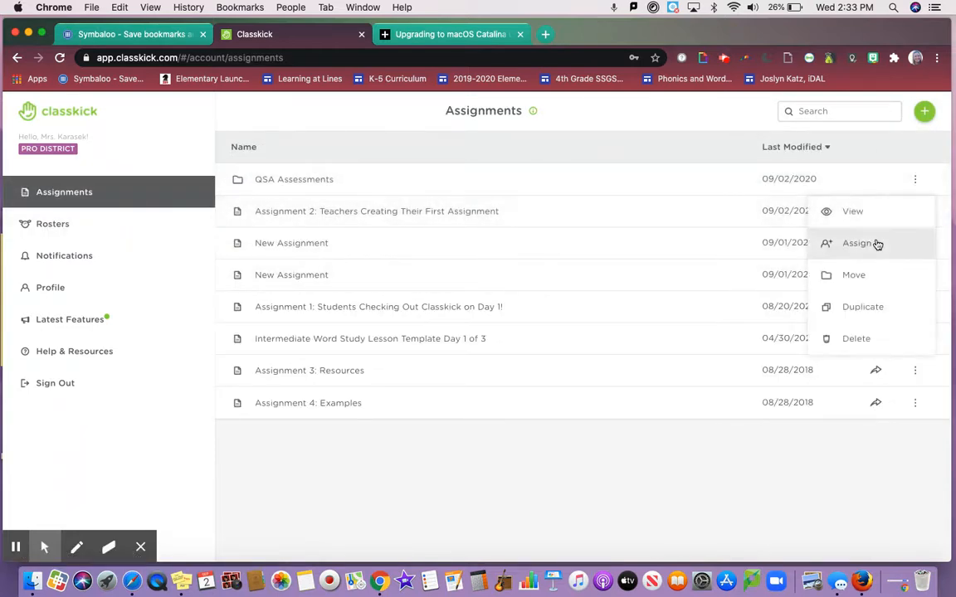
{"action": "left_click", "coordinate": [743, 246]}
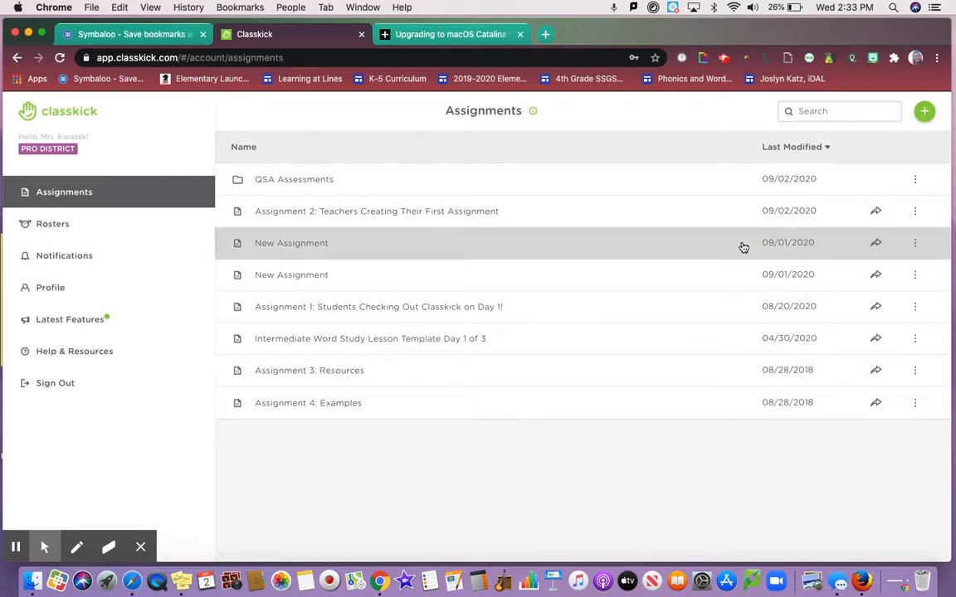
- Assign the first New Assignment to the yellow New Roster using the class code sharing option, and return to the assignments list
{"action": "left_click", "coordinate": [874, 243]}
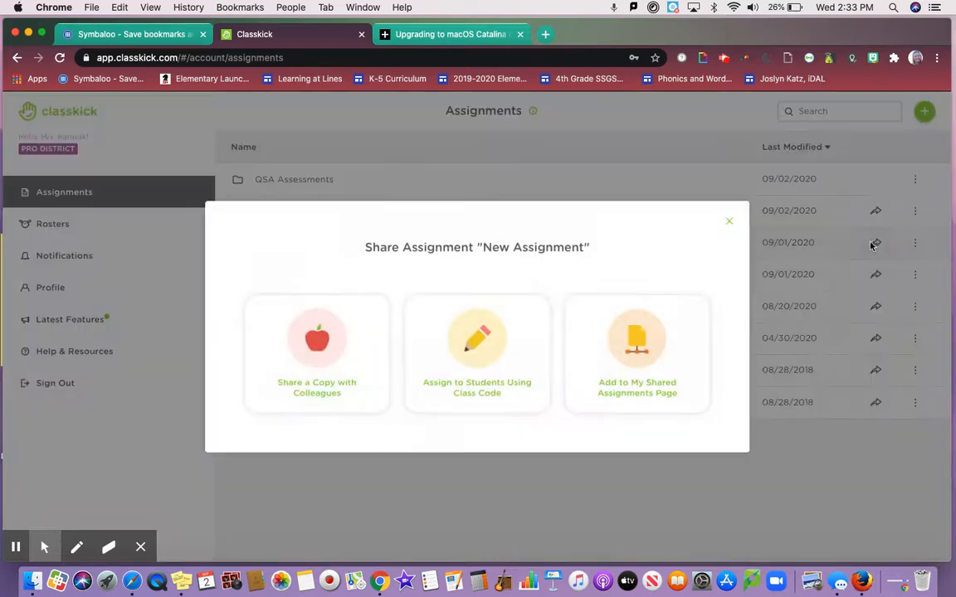
{"action": "left_click", "coordinate": [436, 350]}
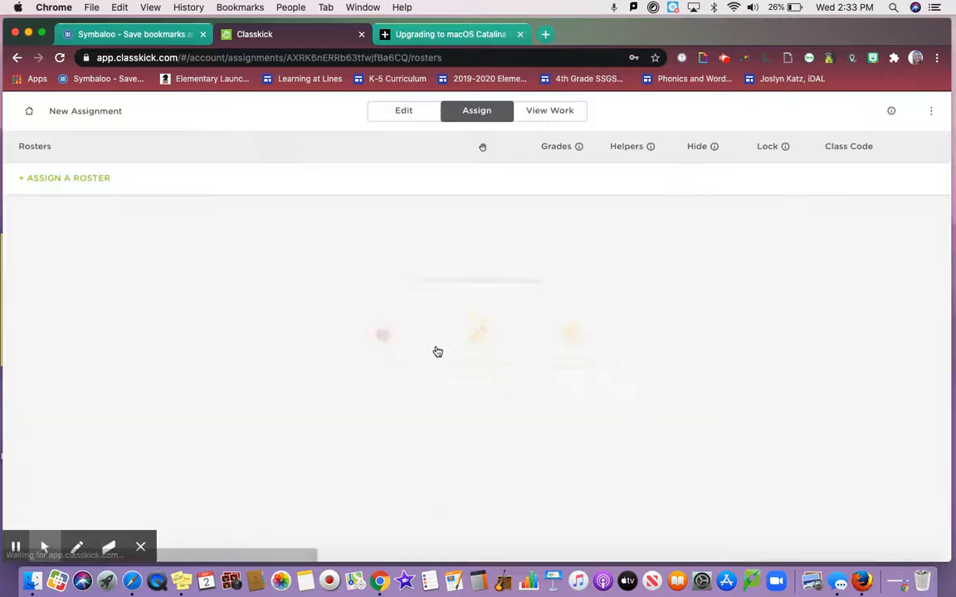
{"action": "left_click", "coordinate": [70, 176]}
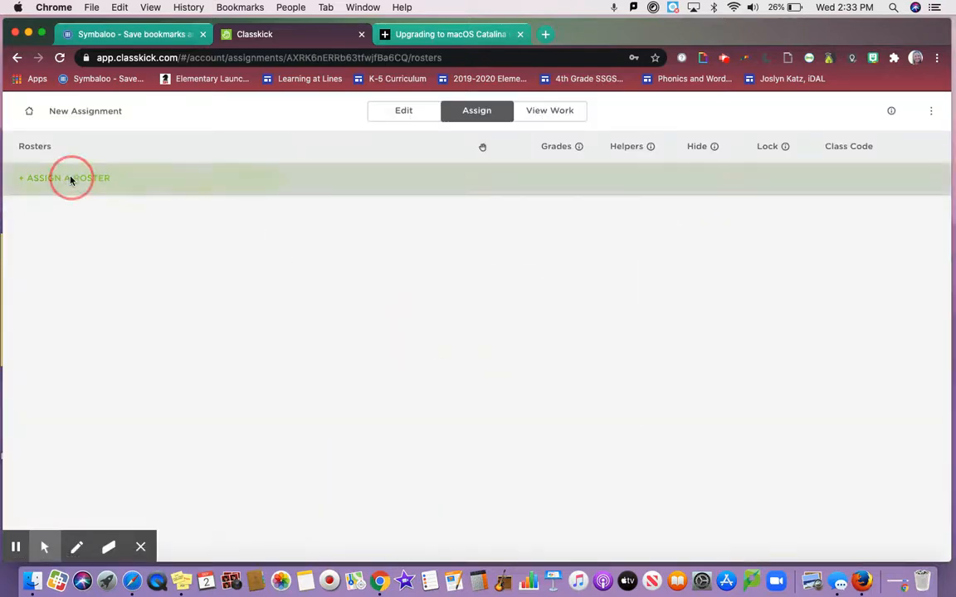
{"action": "left_click", "coordinate": [415, 346]}
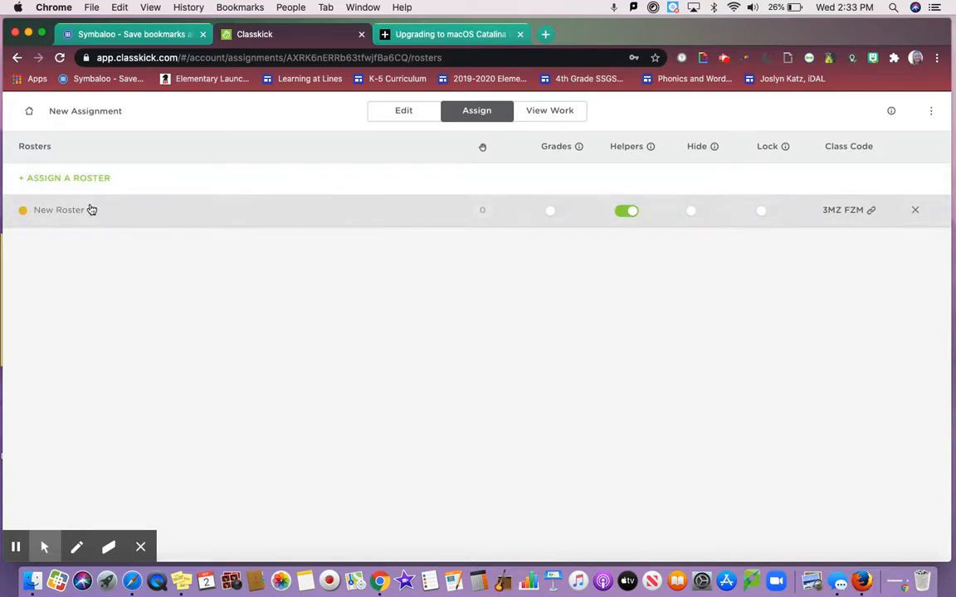
{"action": "left_click", "coordinate": [30, 110]}
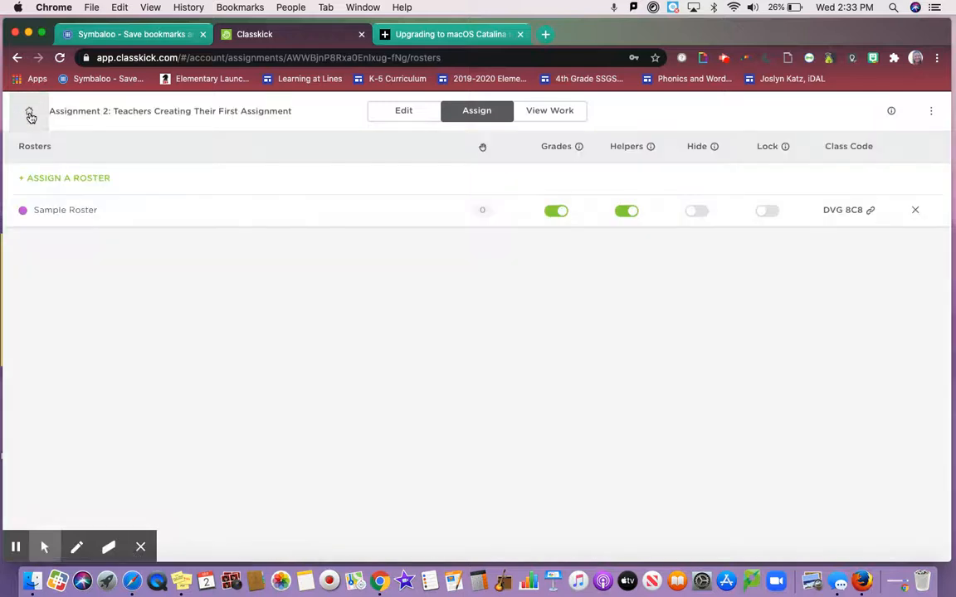
{"action": "left_click", "coordinate": [30, 113]}
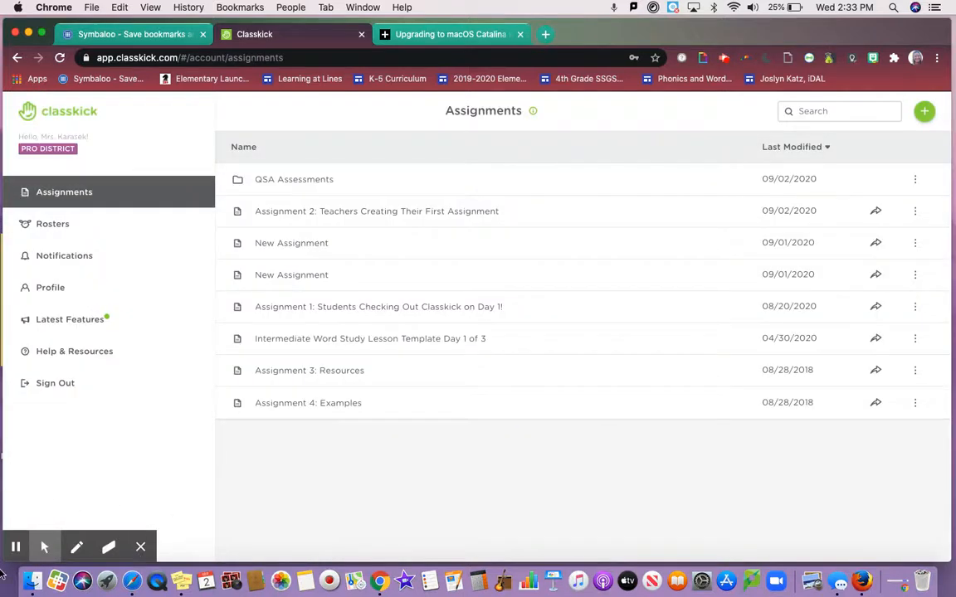